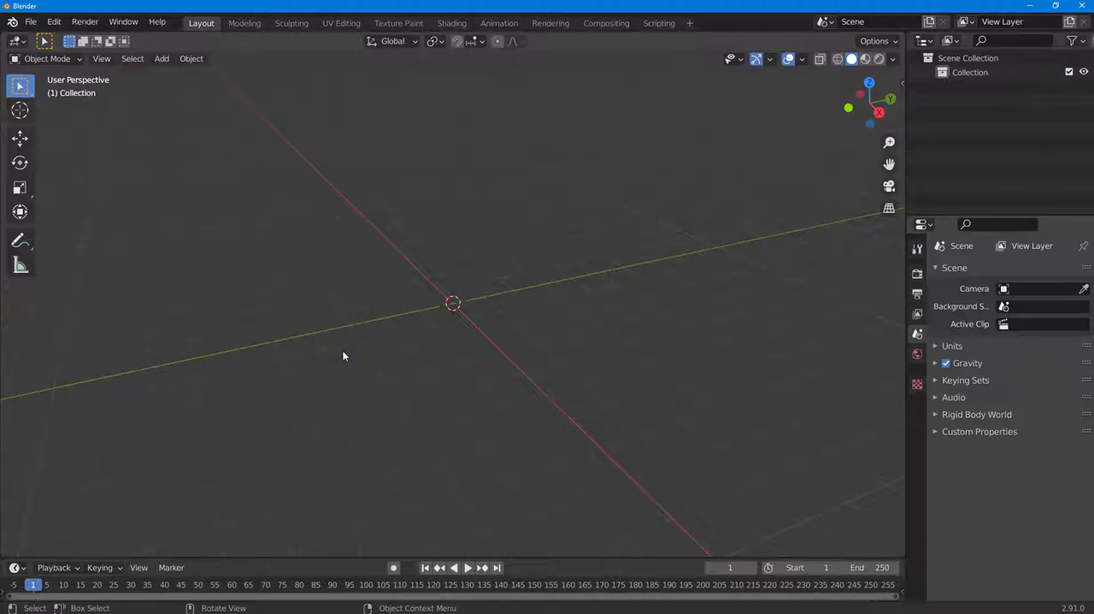
Add a cube mesh at the world origin
{"action": "key", "text": "shift+a"}
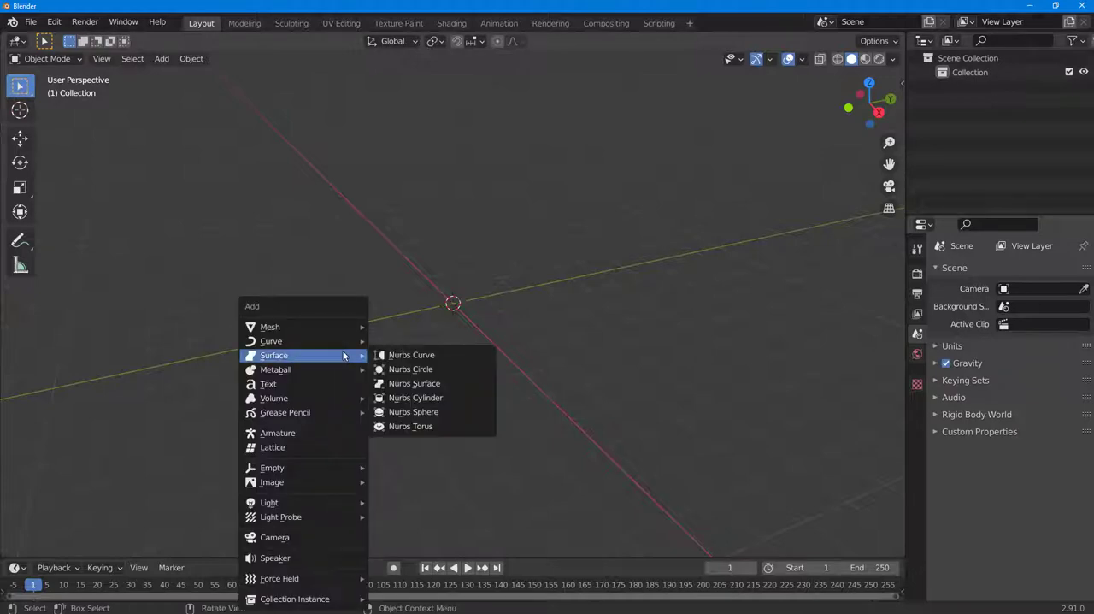
{"action": "mouse_move", "coordinate": [341, 326]}
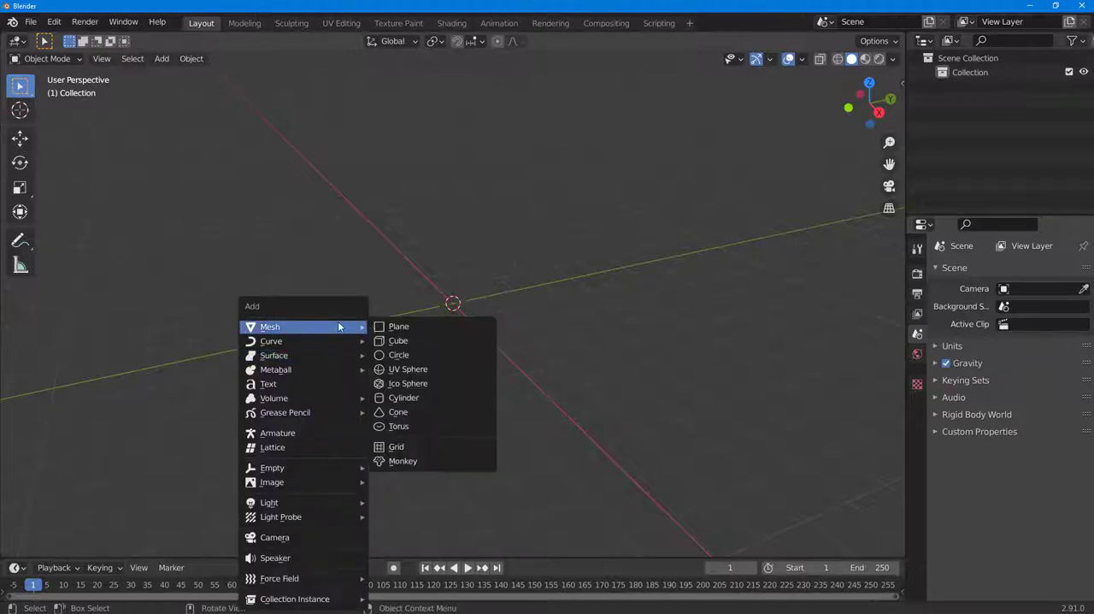
{"action": "left_click", "coordinate": [422, 343]}
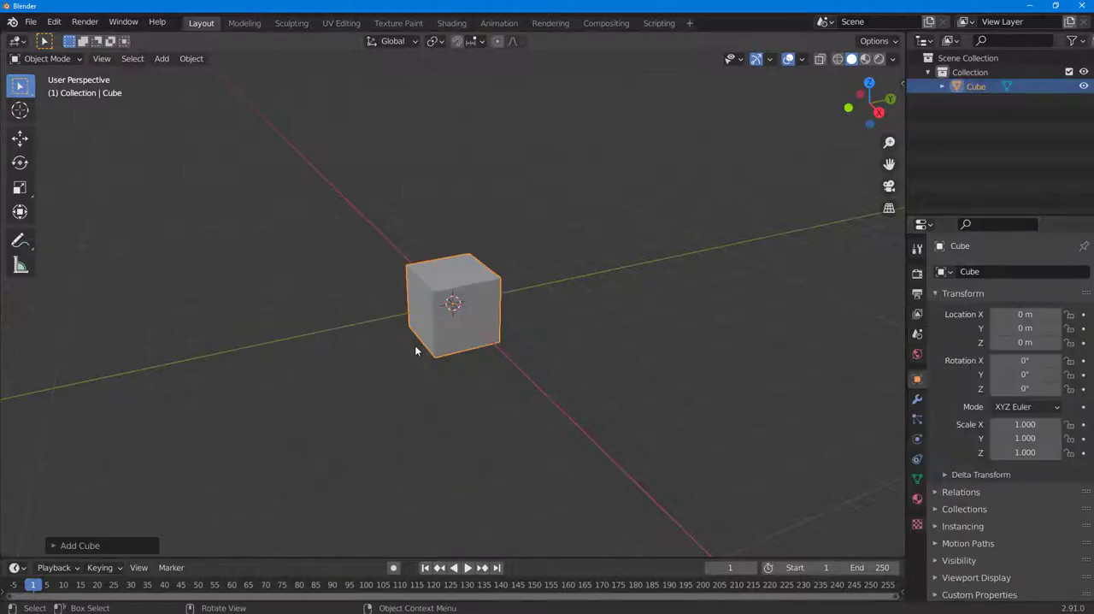
Raise the cube straight up along Z to about 7.31 m and activate the Scale tool
{"action": "left_click", "coordinate": [20, 139]}
{"action": "left_click_drag", "start_coordinate": [451, 222], "coordinate": [464, 530]}
{"action": "scroll", "coordinate": [465, 532], "scroll_direction": "down", "scroll_amount": 4}
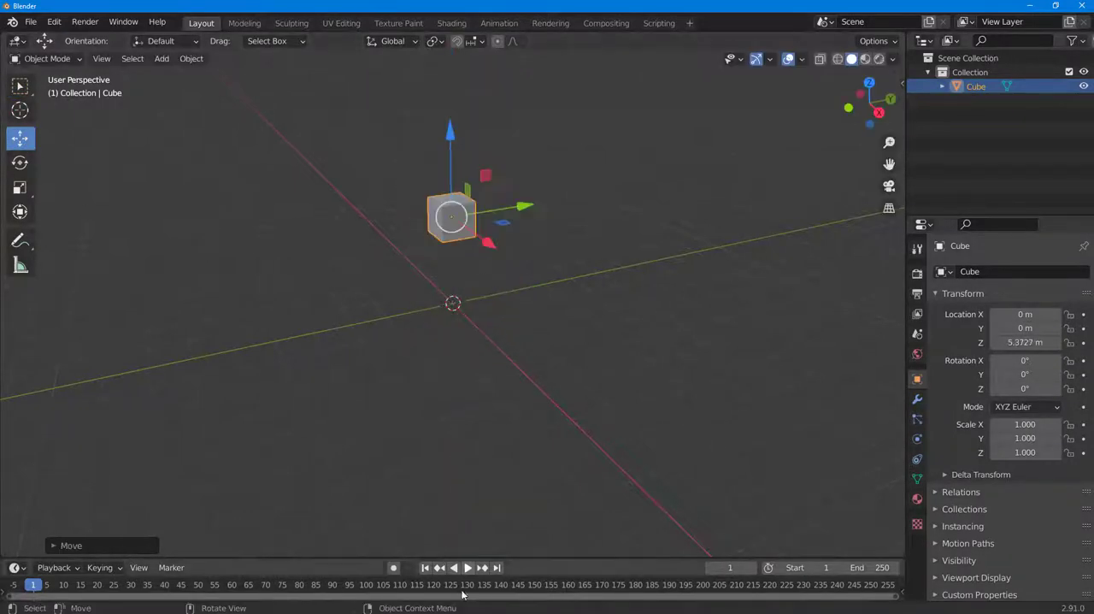
{"action": "left_click_drag", "start_coordinate": [447, 130], "coordinate": [449, 96]}
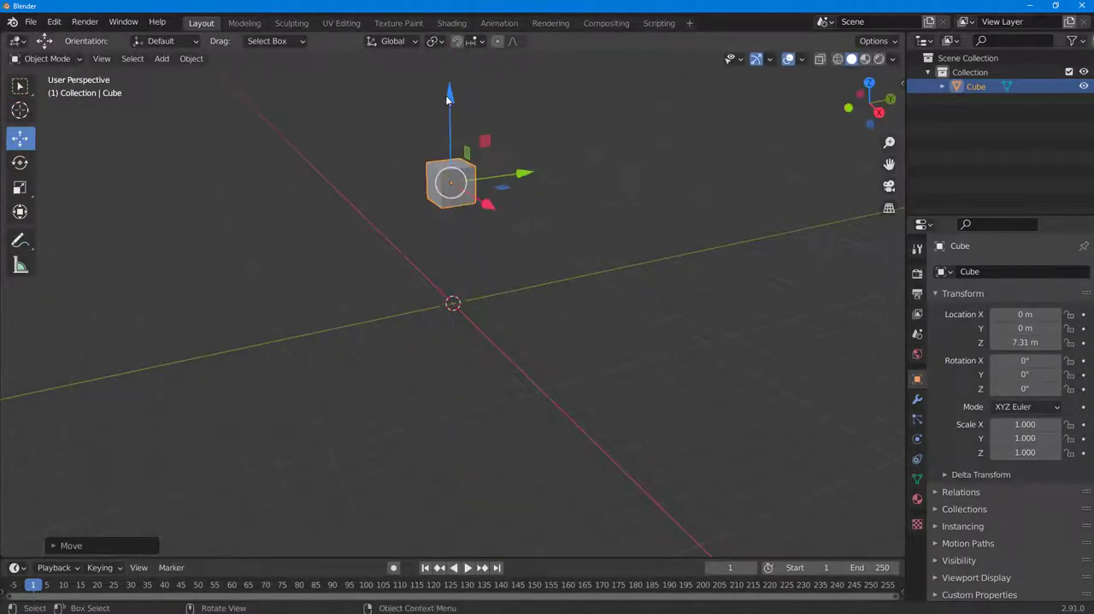
{"action": "scroll", "coordinate": [453, 120], "scroll_direction": "up", "scroll_amount": 1}
{"action": "left_click", "coordinate": [19, 188]}
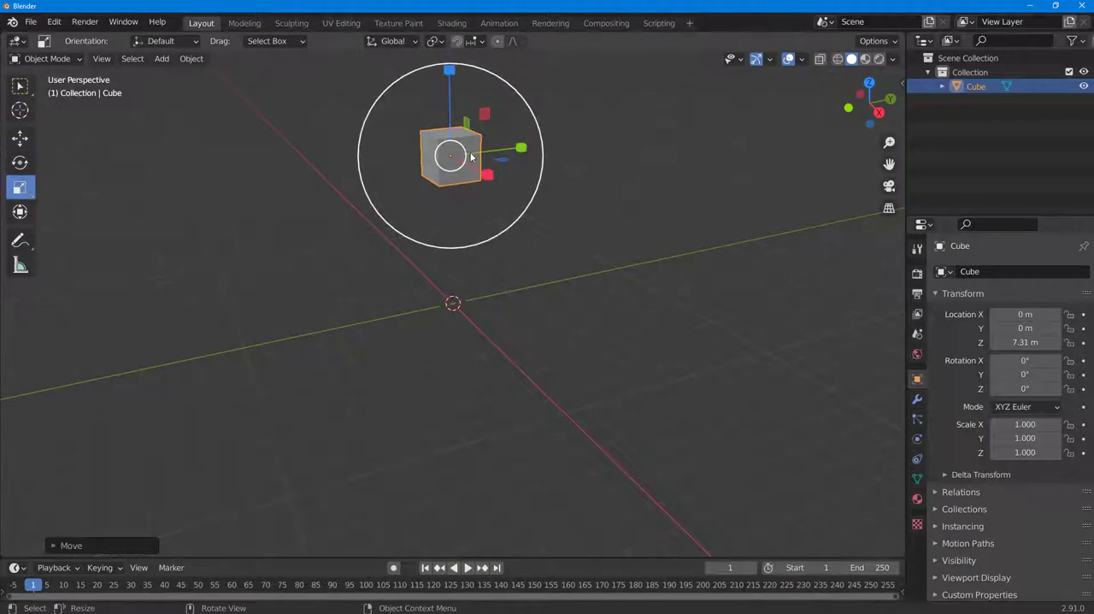
Try to shrink the cube along the X axis only
{"action": "key", "text": "s"}
{"action": "key", "text": "x"}
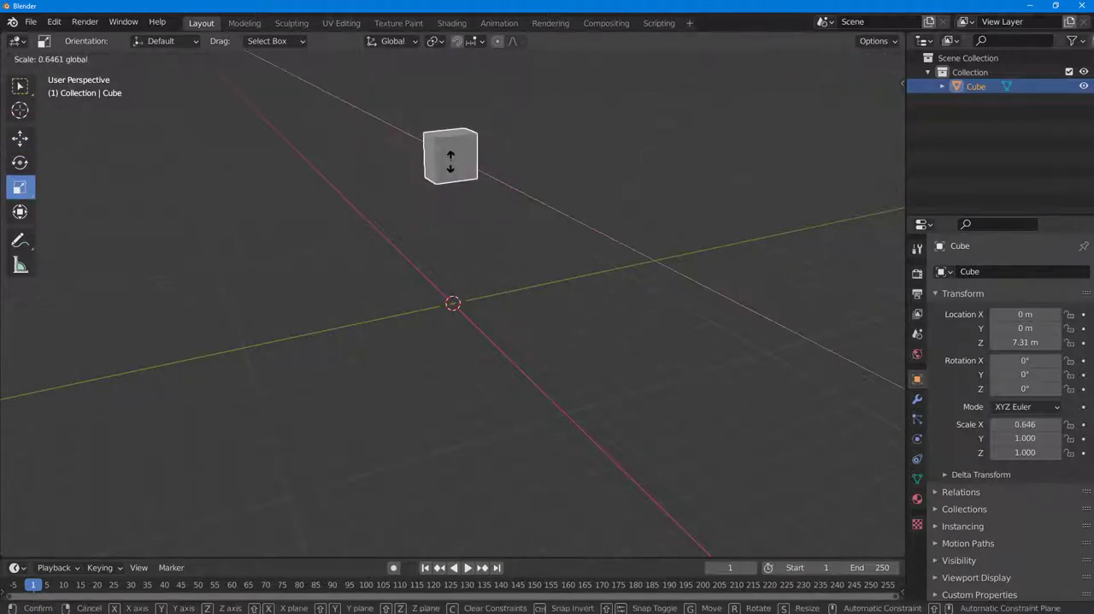
{"action": "left_click_drag", "start_coordinate": [451, 162], "coordinate": [452, 164]}
{"action": "key", "text": "ctrl+z"}
Scale the cube down uniformly to about 0.514 on all three axes
{"action": "scroll", "coordinate": [476, 167], "scroll_direction": "up", "scroll_amount": 2}
{"action": "scroll", "coordinate": [475, 167], "scroll_direction": "down", "scroll_amount": 1}
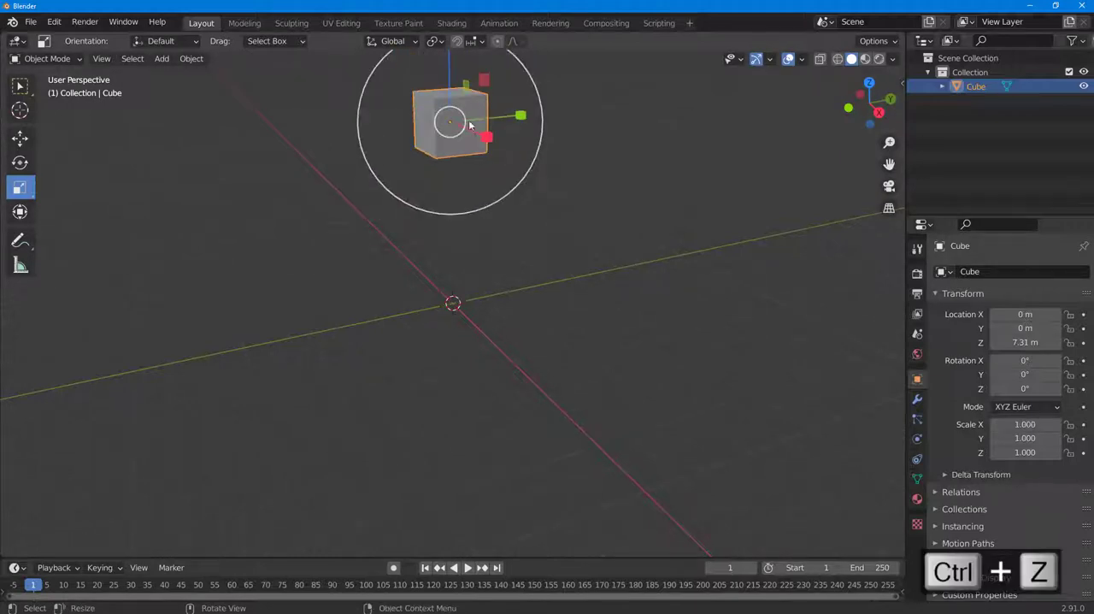
{"action": "left_click_drag", "start_coordinate": [469, 125], "coordinate": [460, 124]}
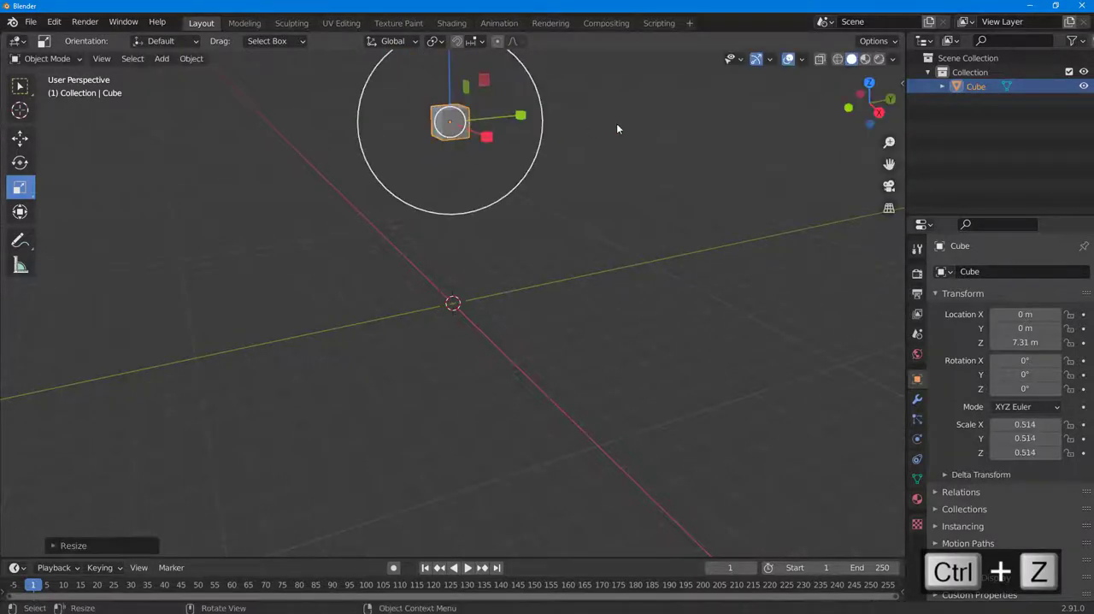
Search the commands for liquid and apply the Quick Liquid effect to the cube
{"action": "left_click", "coordinate": [501, 140]}
{"action": "left_click", "coordinate": [452, 113]}
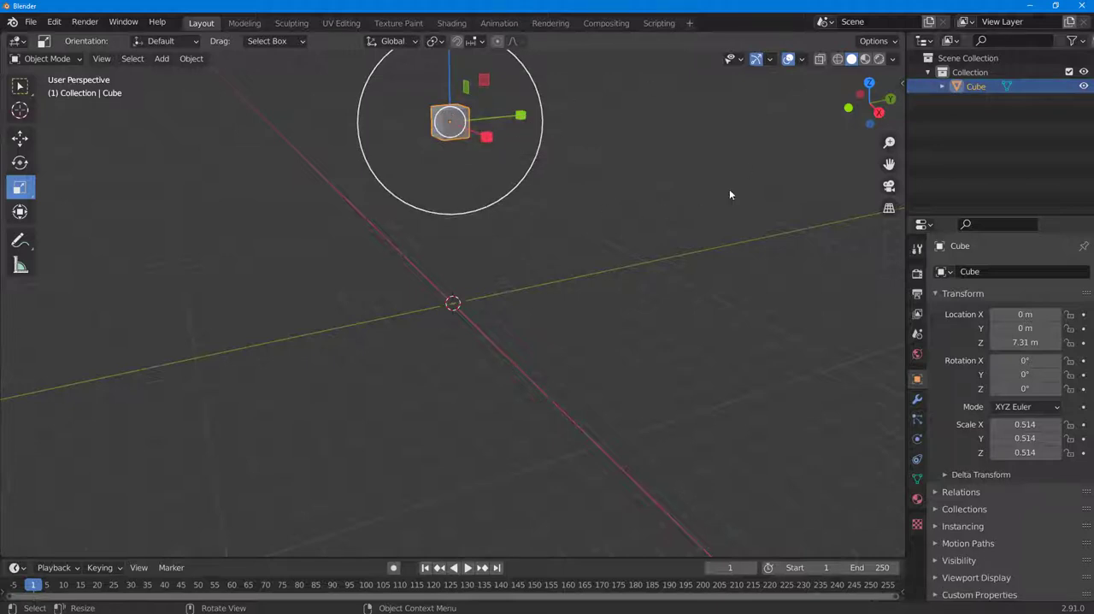
{"action": "left_click", "coordinate": [53, 21]}
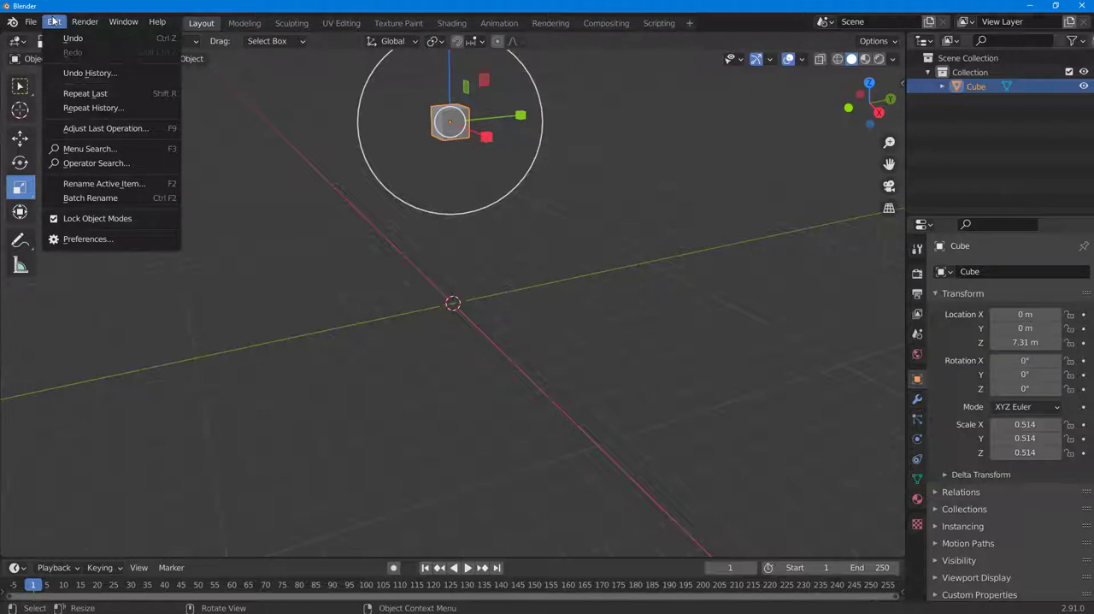
{"action": "left_click", "coordinate": [90, 149]}
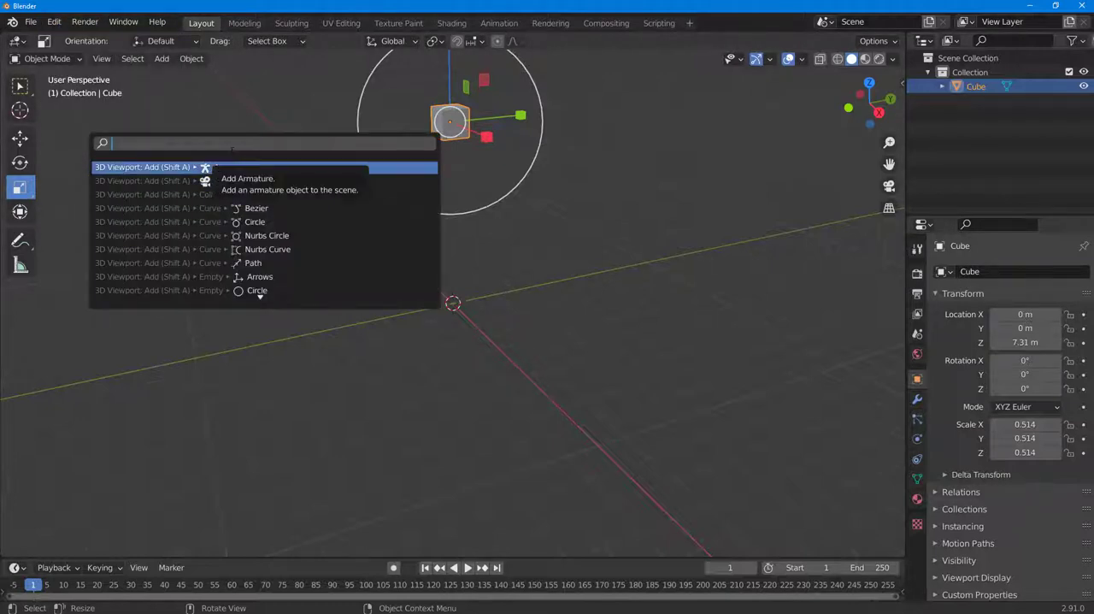
{"action": "type", "text": "liquid"}
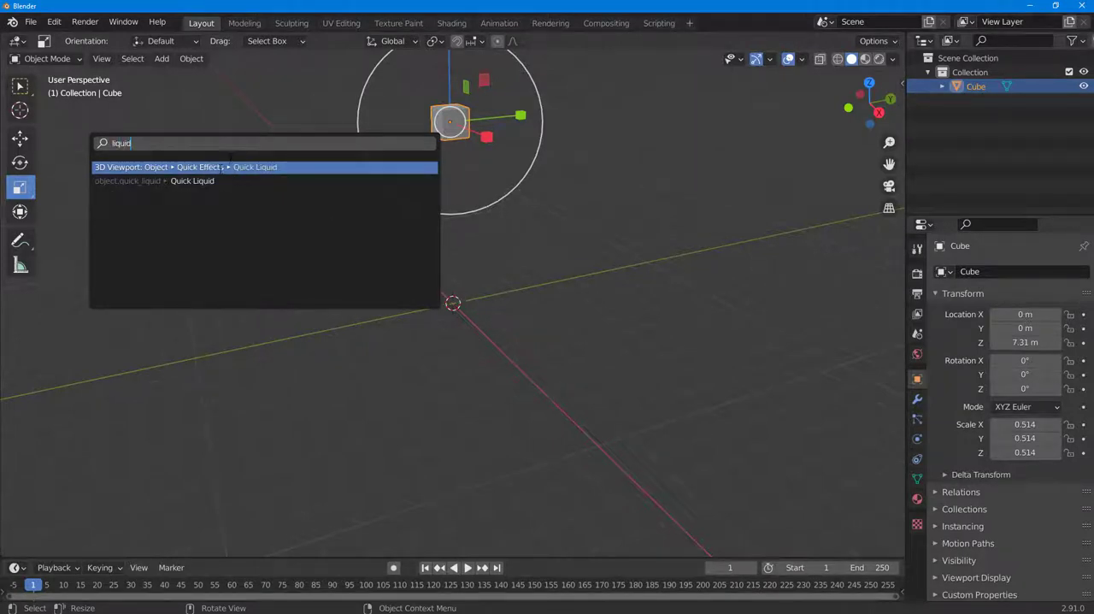
{"action": "left_click", "coordinate": [222, 168]}
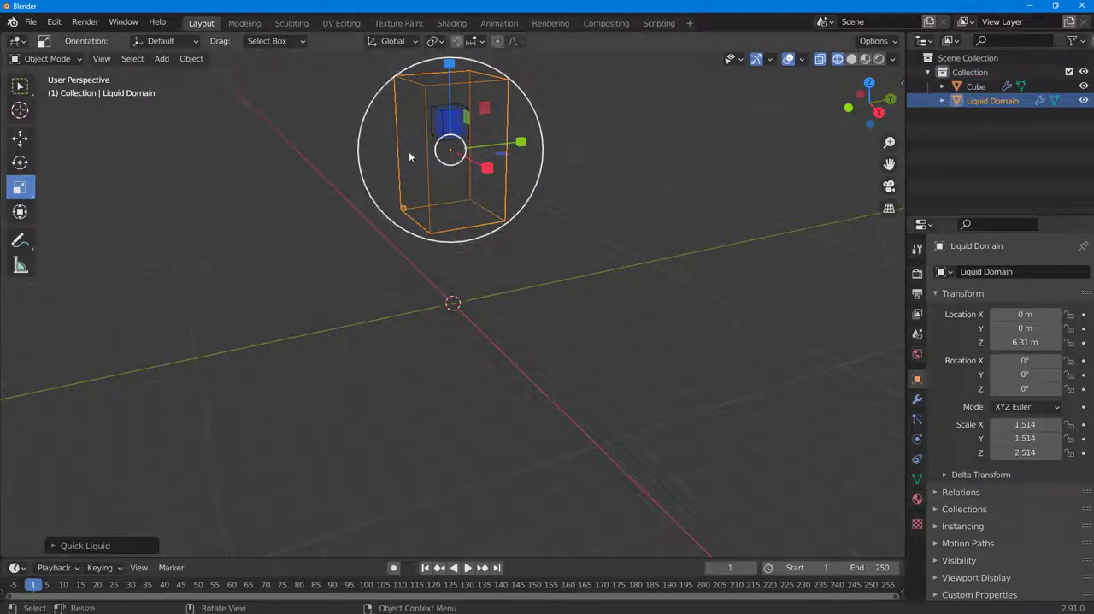
Enlarge the liquid domain box to a scale of about 4.233 in X, 4.537 in Y and 3.222 in Z
{"action": "left_click", "coordinate": [587, 187]}
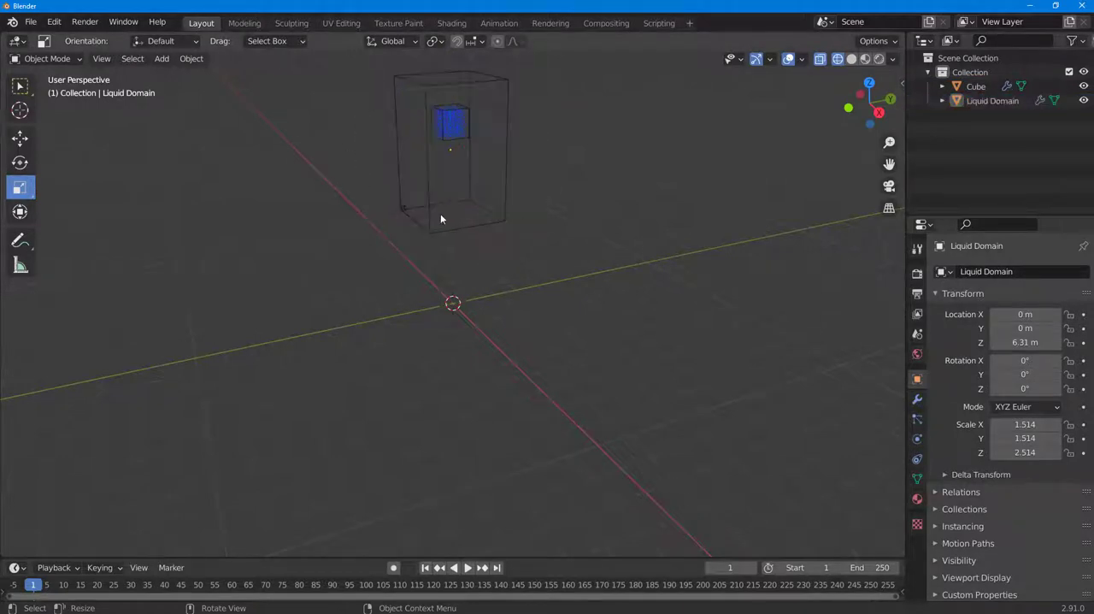
{"action": "left_click", "coordinate": [434, 217]}
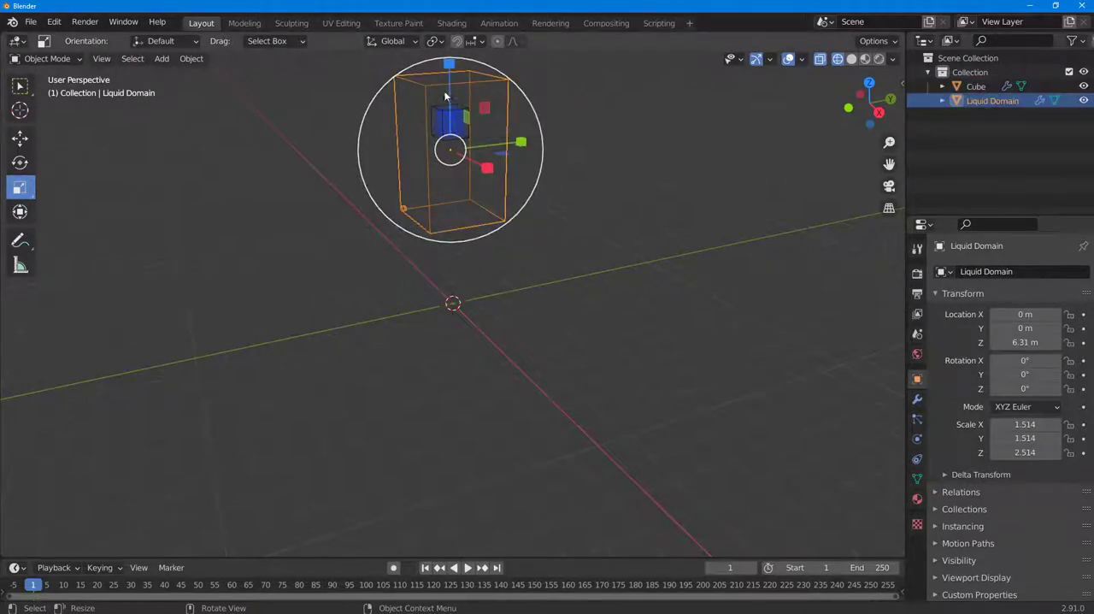
{"action": "left_click_drag", "start_coordinate": [520, 142], "coordinate": [654, 117]}
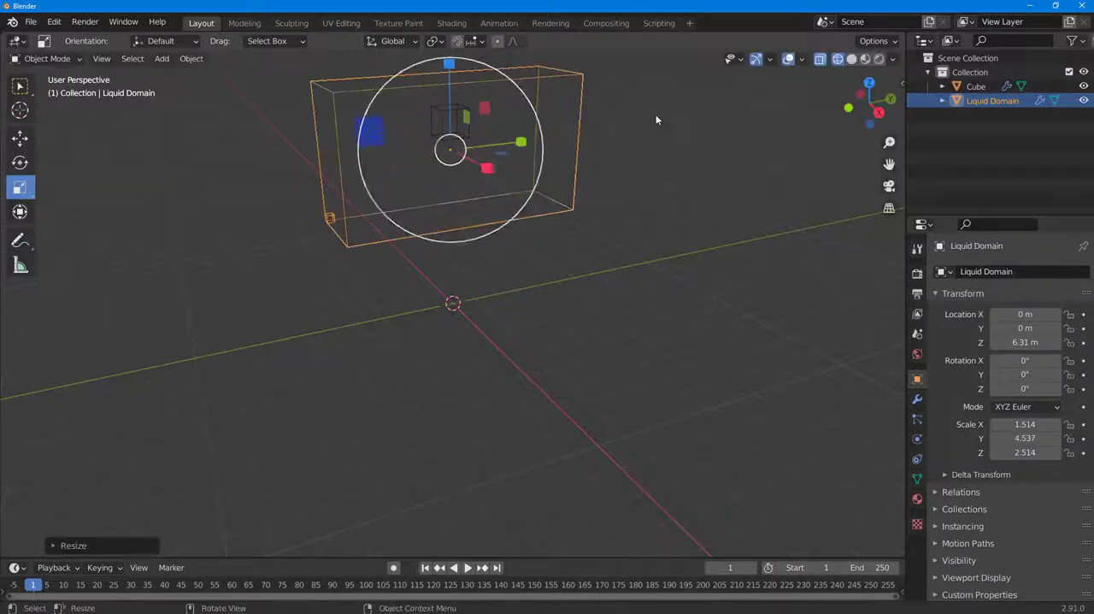
{"action": "left_click_drag", "start_coordinate": [488, 168], "coordinate": [555, 206]}
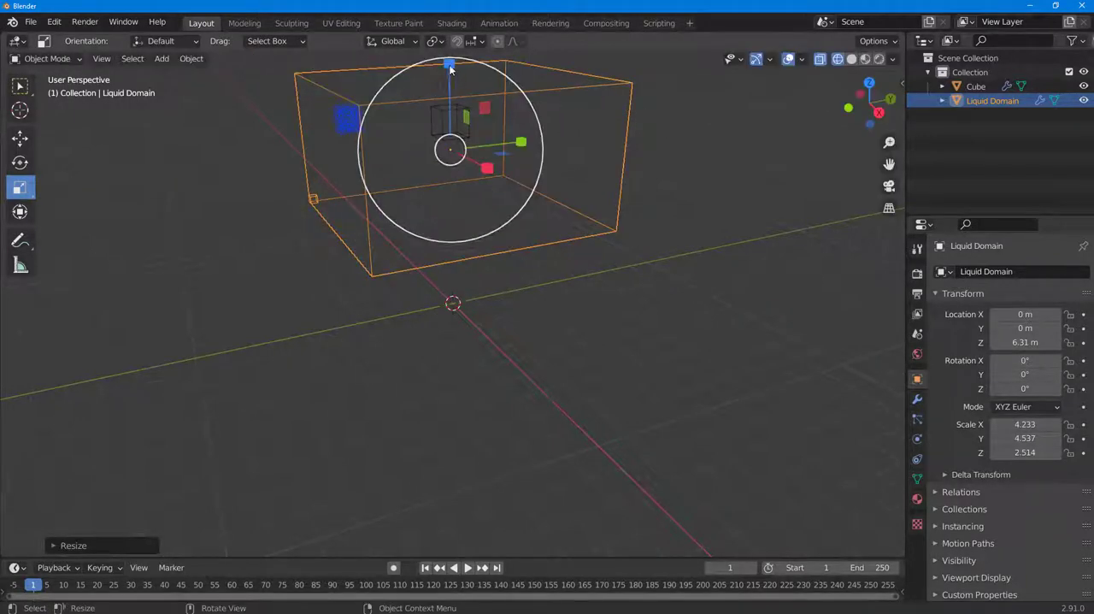
{"action": "left_click_drag", "start_coordinate": [450, 65], "coordinate": [450, 530]}
{"action": "scroll", "coordinate": [485, 341], "scroll_direction": "down", "scroll_amount": 5}
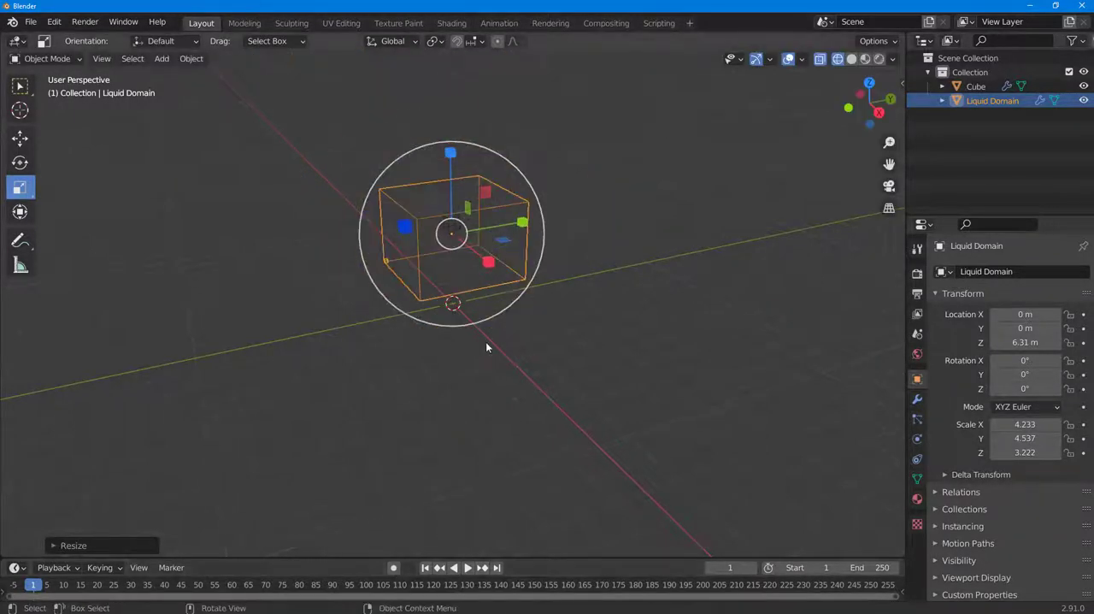
Lower the cube and liquid domain together along Z until the domain sits at a height of about 3.57 m
{"action": "left_click_drag", "start_coordinate": [248, 74], "coordinate": [694, 378]}
{"action": "left_click", "coordinate": [21, 139]}
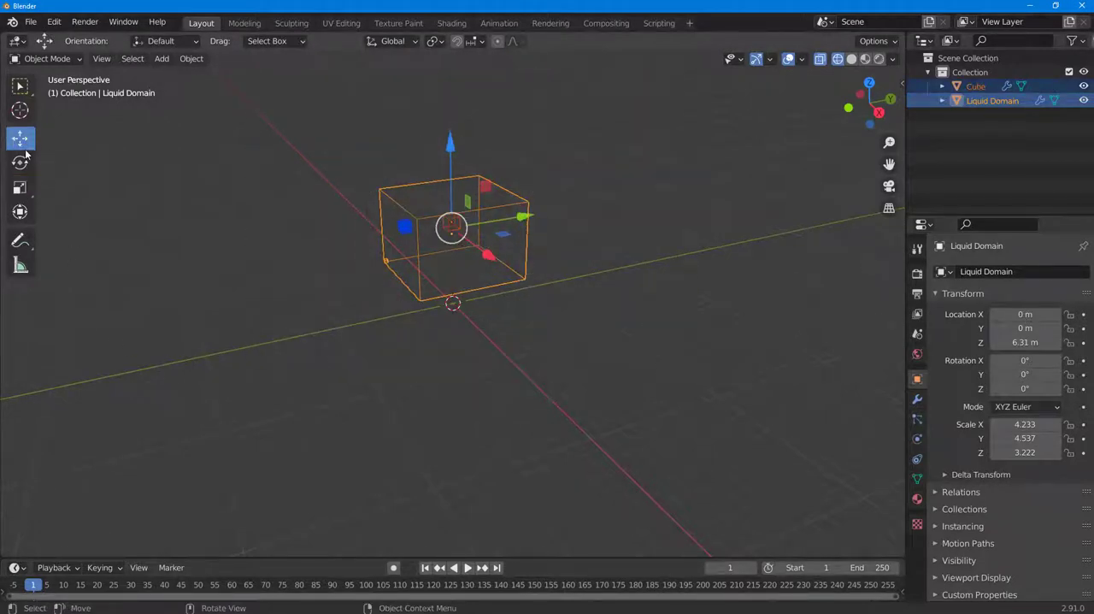
{"action": "scroll", "coordinate": [560, 167], "scroll_direction": "up", "scroll_amount": 3}
{"action": "left_click_drag", "start_coordinate": [450, 77], "coordinate": [452, 162]}
{"action": "middle_click_drag", "start_coordinate": [712, 239], "coordinate": [731, 222]}
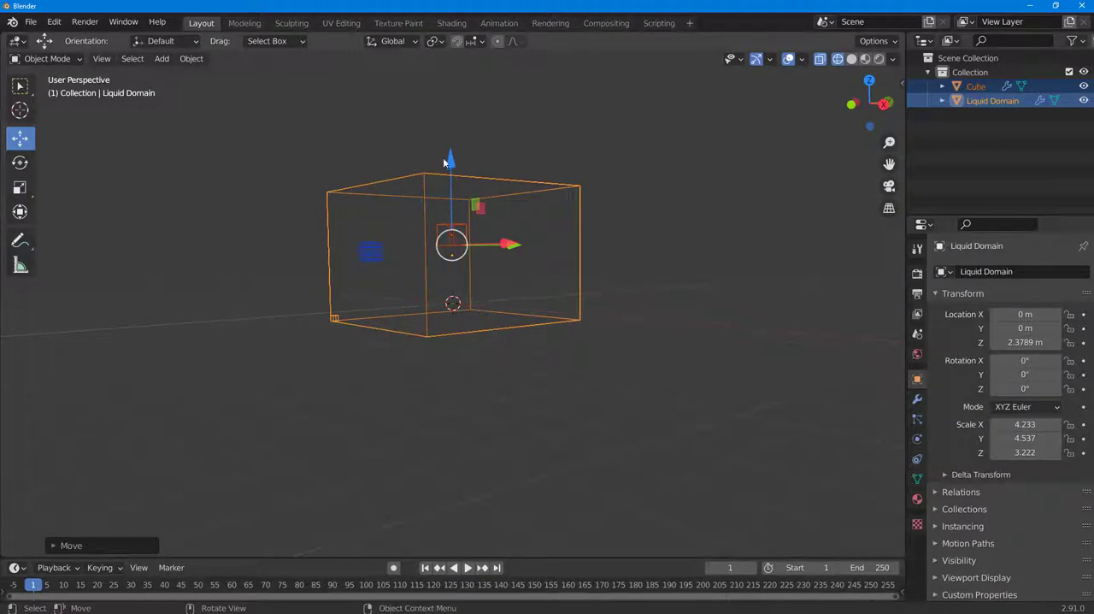
{"action": "left_click_drag", "start_coordinate": [443, 157], "coordinate": [456, 129]}
{"action": "middle_click_drag", "start_coordinate": [625, 177], "coordinate": [567, 219]}
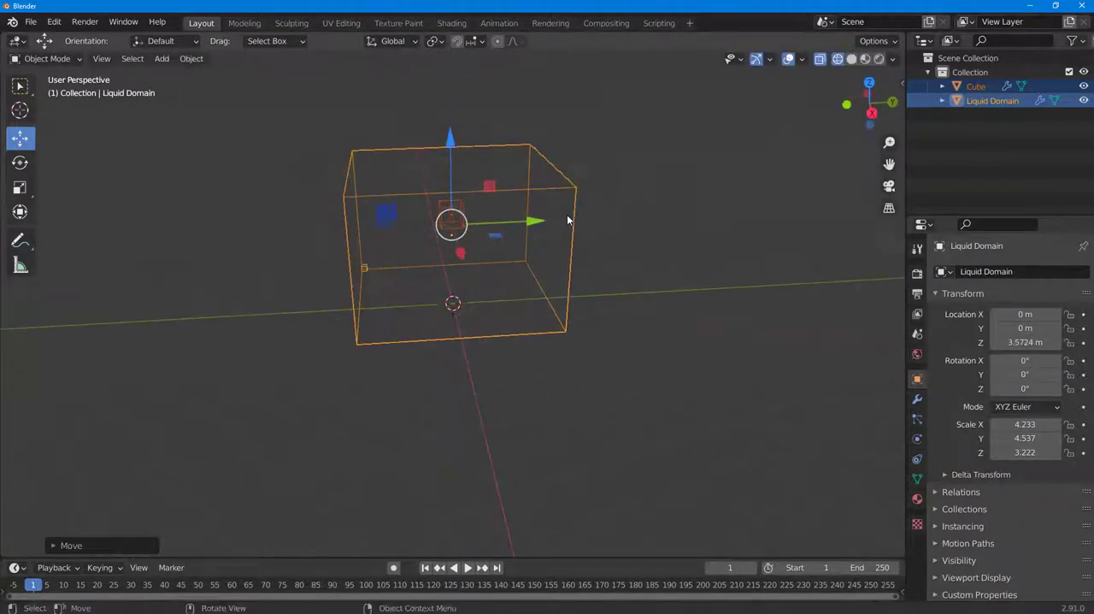
{"action": "scroll", "coordinate": [567, 167], "scroll_direction": "up", "scroll_amount": 4}
{"action": "middle_click_drag", "start_coordinate": [569, 166], "coordinate": [623, 172]}
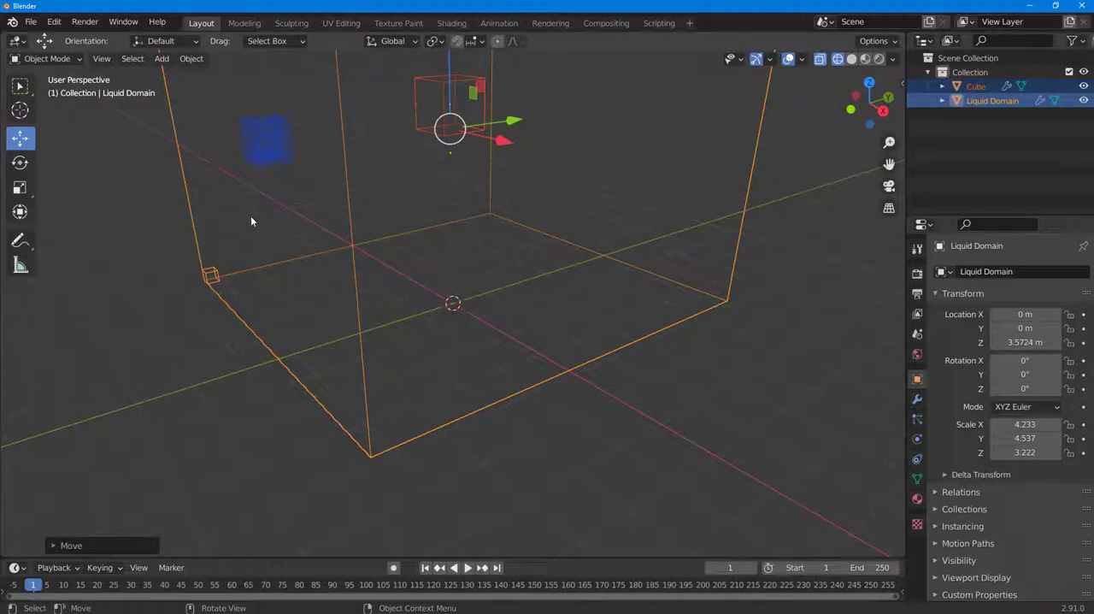
Add a UV sphere and raise it along Z inside the domain to just beneath the small cube
{"action": "left_click", "coordinate": [171, 347]}
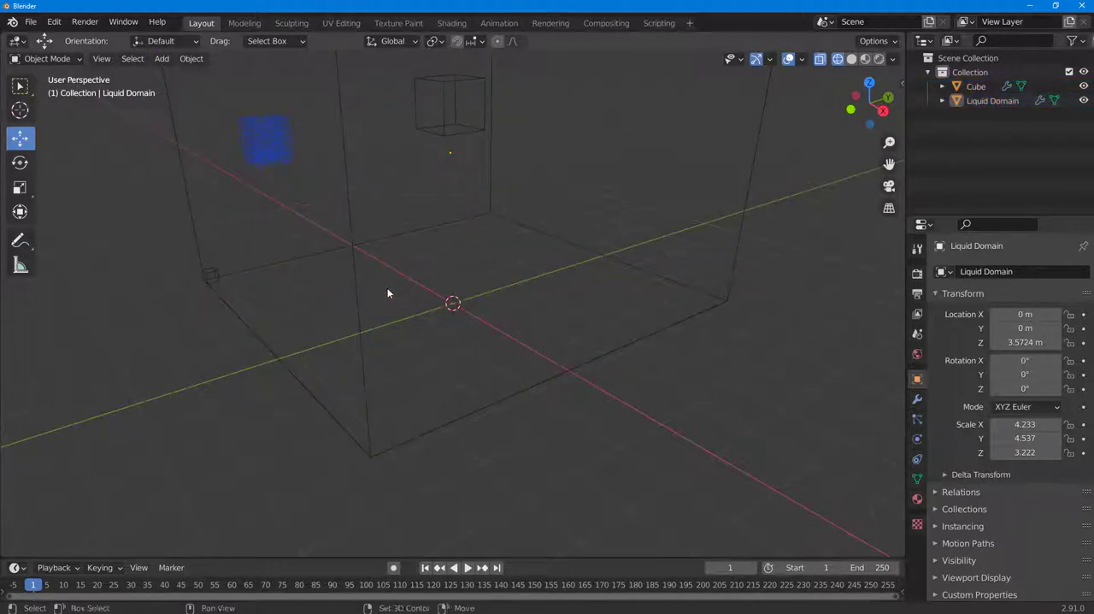
{"action": "key", "text": "shift+a"}
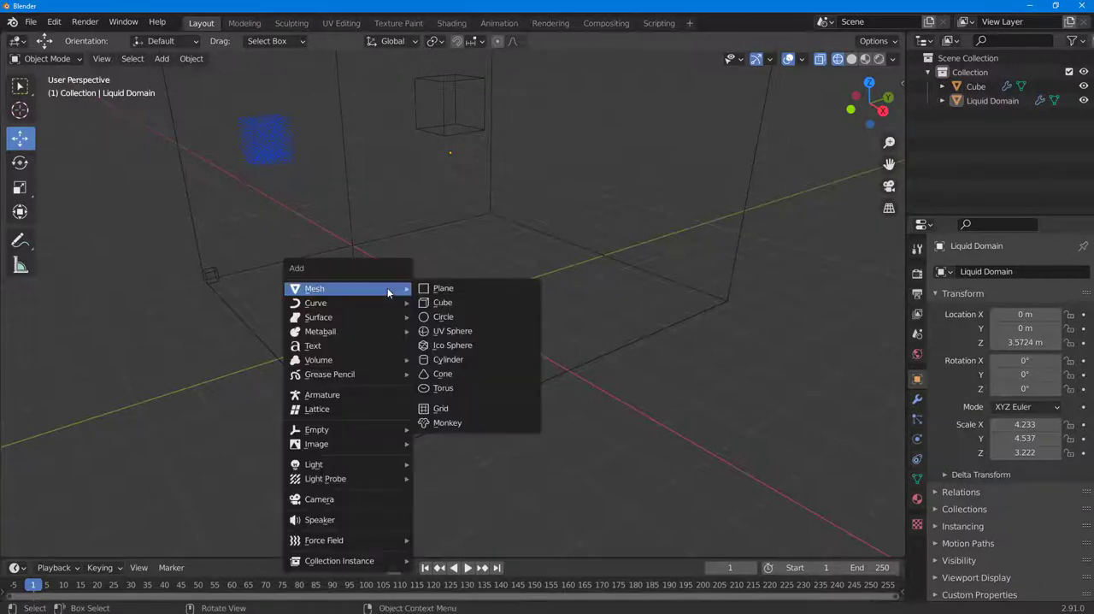
{"action": "left_click", "coordinate": [466, 332]}
{"action": "left_click_drag", "start_coordinate": [442, 237], "coordinate": [444, 128]}
{"action": "middle_click_drag", "start_coordinate": [527, 191], "coordinate": [601, 169]}
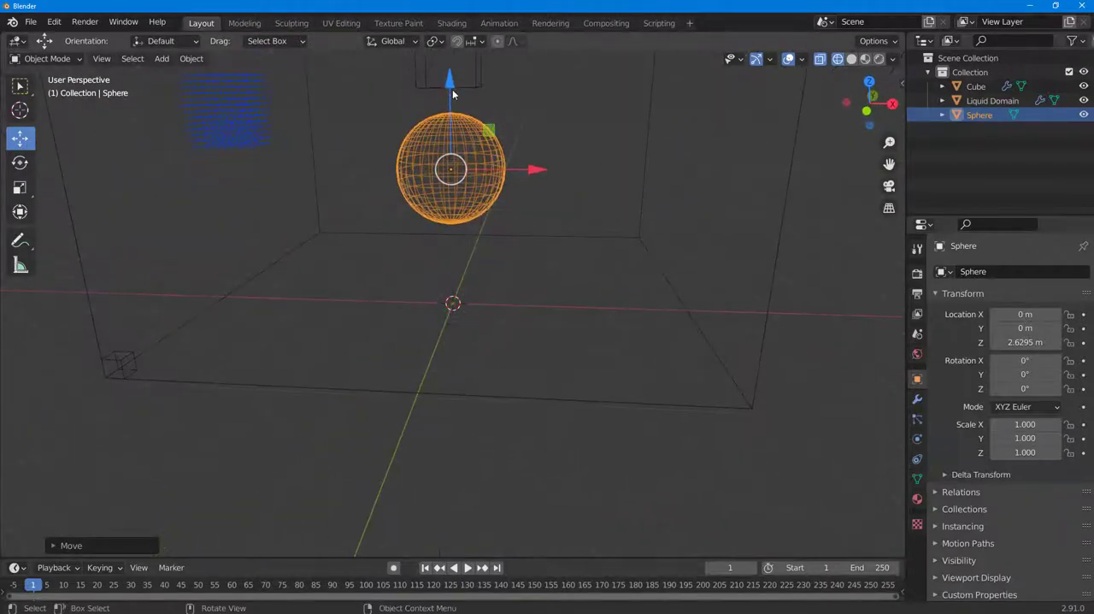
{"action": "left_click", "coordinate": [477, 74]}
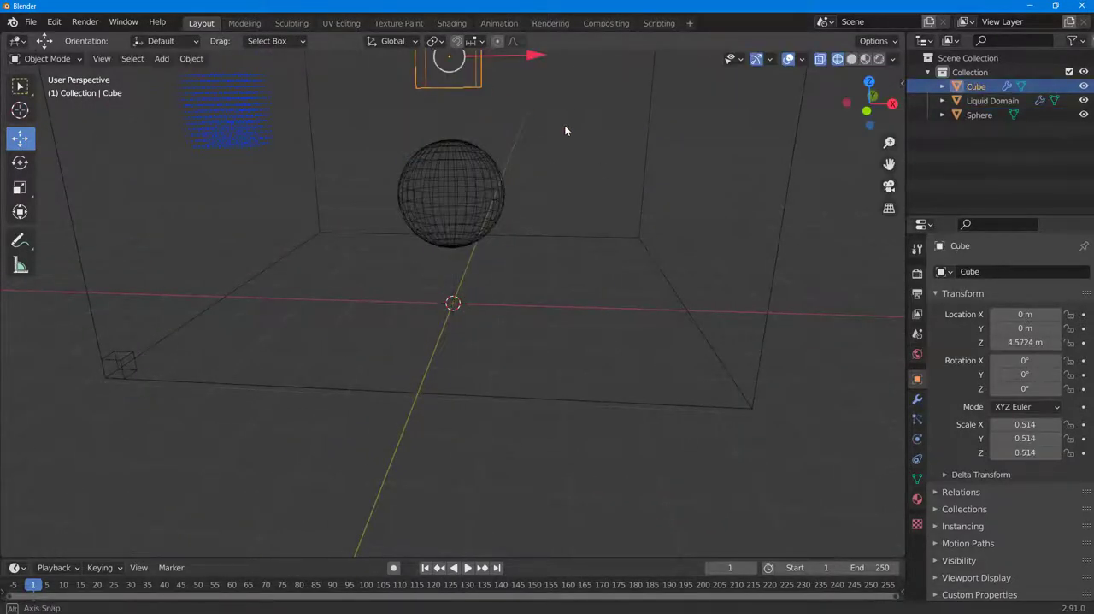
{"action": "middle_click_drag", "start_coordinate": [565, 125], "coordinate": [517, 269]}
Set the cache type to Modular in the liquid domain's fluid physics settings
{"action": "left_click", "coordinate": [576, 291]}
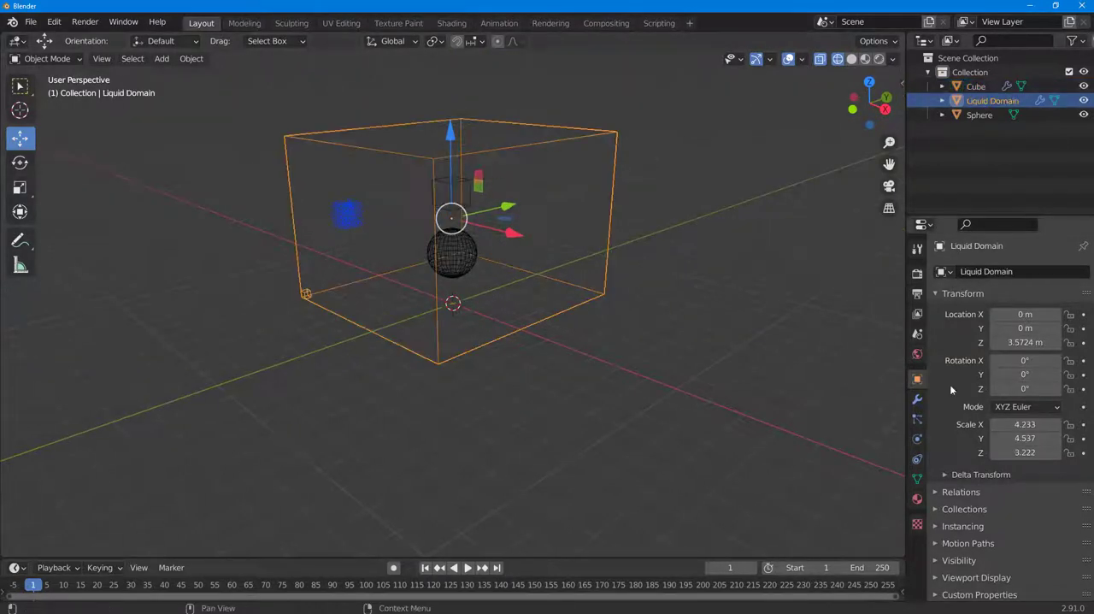
{"action": "left_click", "coordinate": [917, 399]}
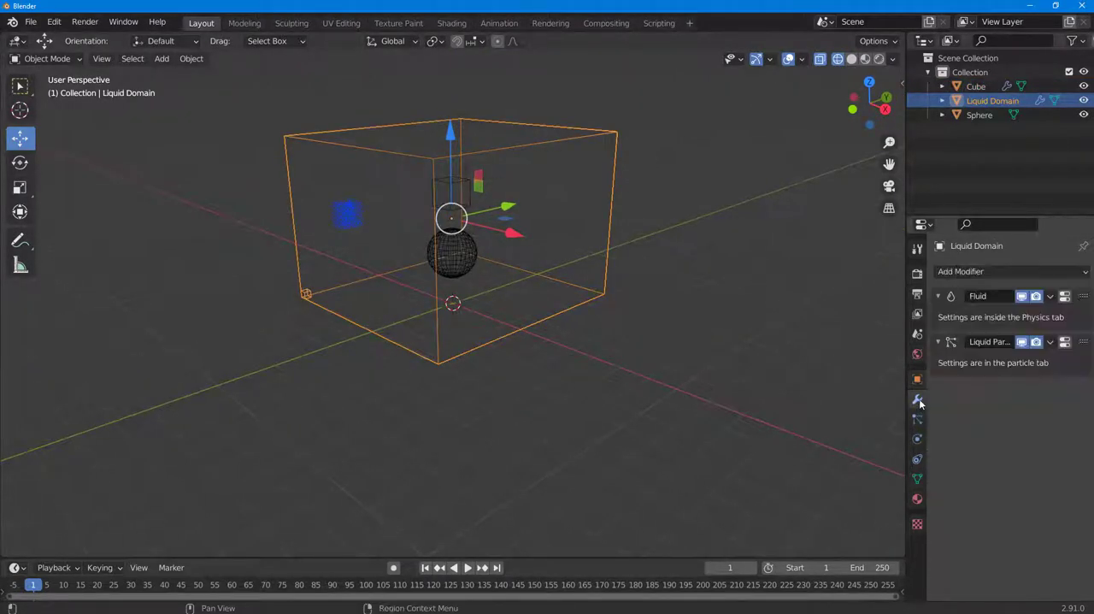
{"action": "left_click", "coordinate": [918, 419]}
{"action": "left_click", "coordinate": [918, 438]}
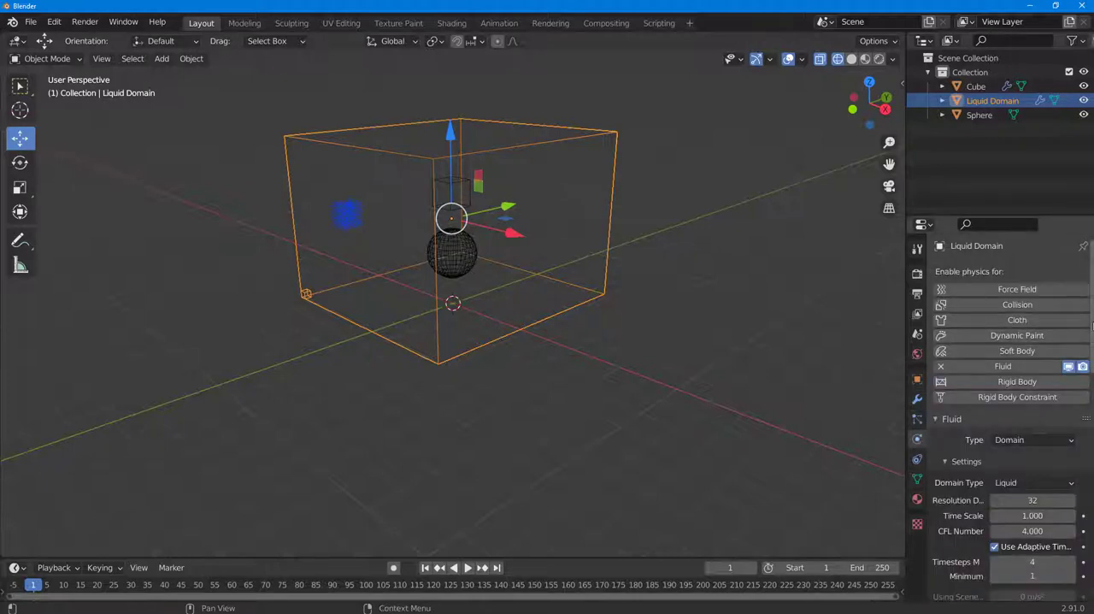
{"action": "scroll", "coordinate": [1026, 342], "scroll_direction": "down", "scroll_amount": 5}
{"action": "scroll", "coordinate": [1013, 416], "scroll_direction": "down", "scroll_amount": 14}
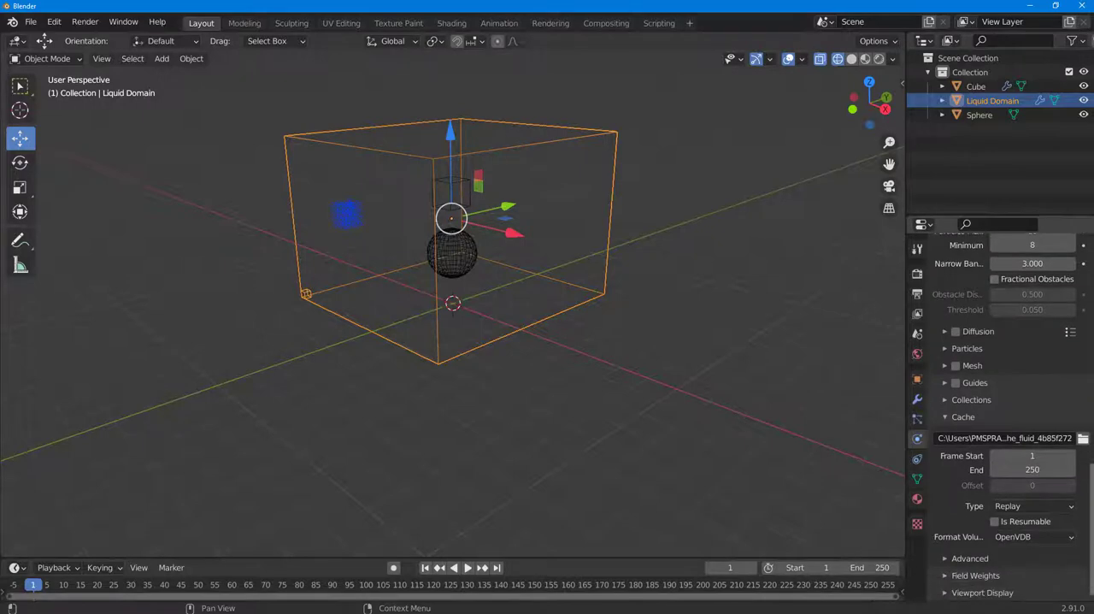
{"action": "left_click", "coordinate": [1033, 505]}
{"action": "left_click", "coordinate": [1022, 536]}
Make the domain's fluid cache resumable and set its volume file format to Uni Cache
{"action": "scroll", "coordinate": [1021, 547], "scroll_direction": "up", "scroll_amount": 1}
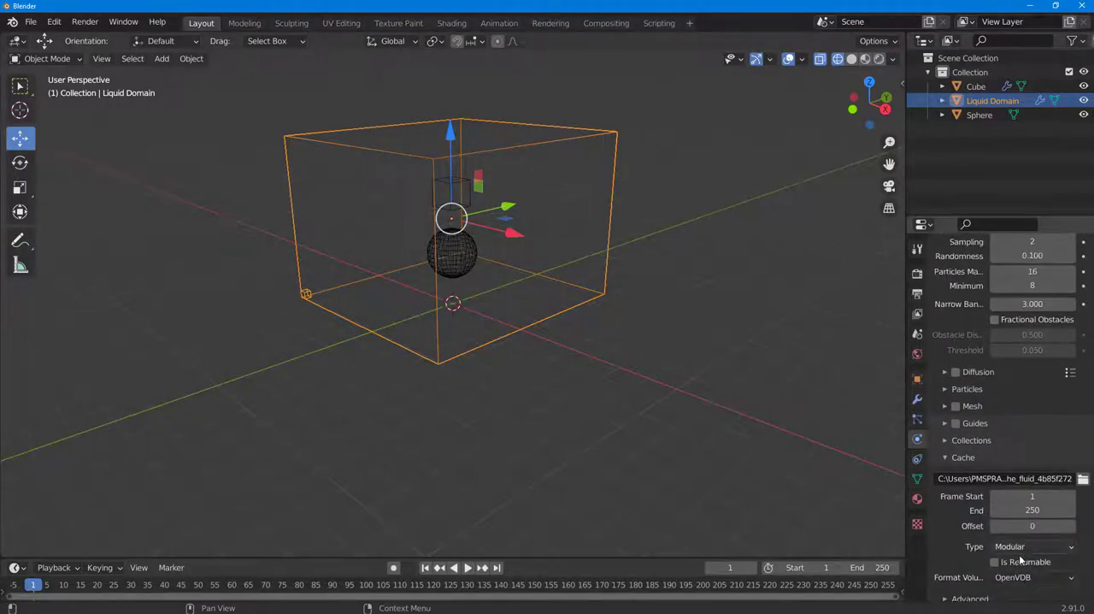
{"action": "scroll", "coordinate": [1019, 566], "scroll_direction": "down", "scroll_amount": 1}
{"action": "left_click", "coordinate": [1018, 560]}
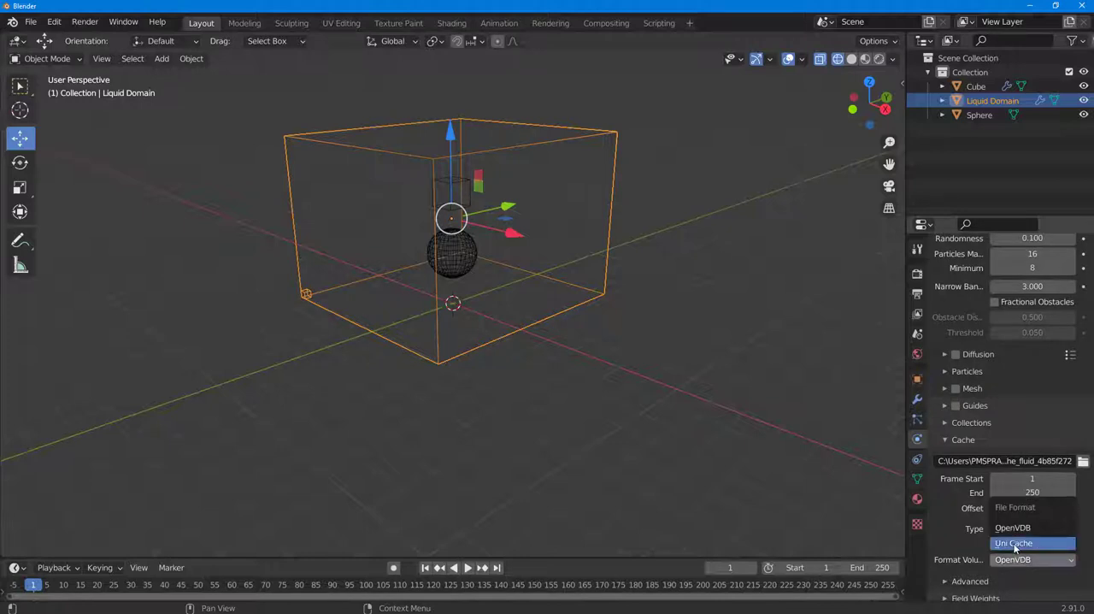
{"action": "left_click", "coordinate": [1015, 544]}
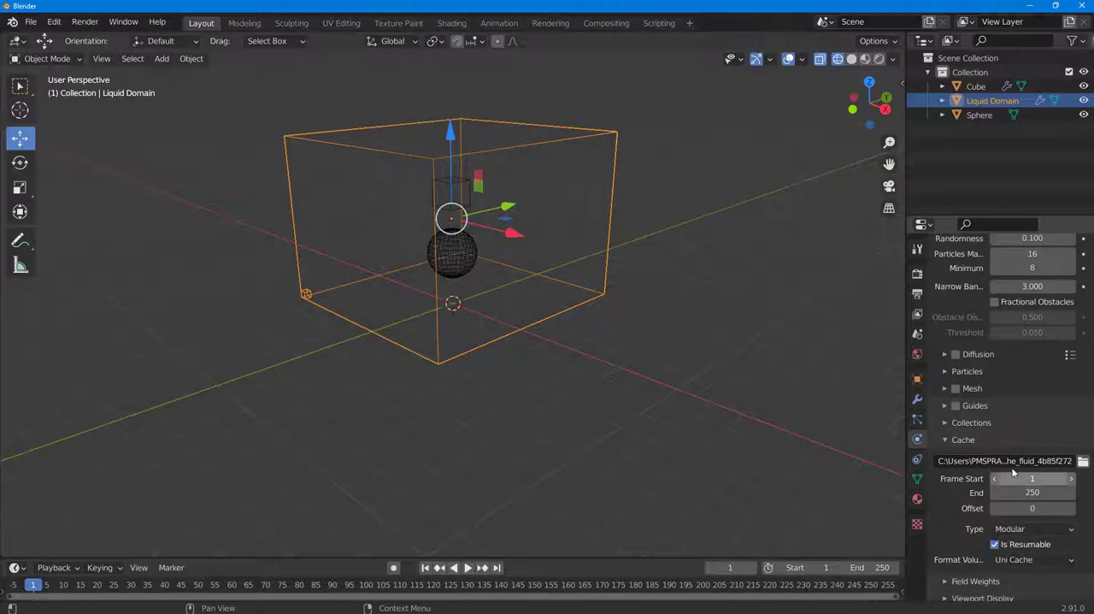
{"action": "left_click_drag", "start_coordinate": [1092, 488], "coordinate": [1087, 308]}
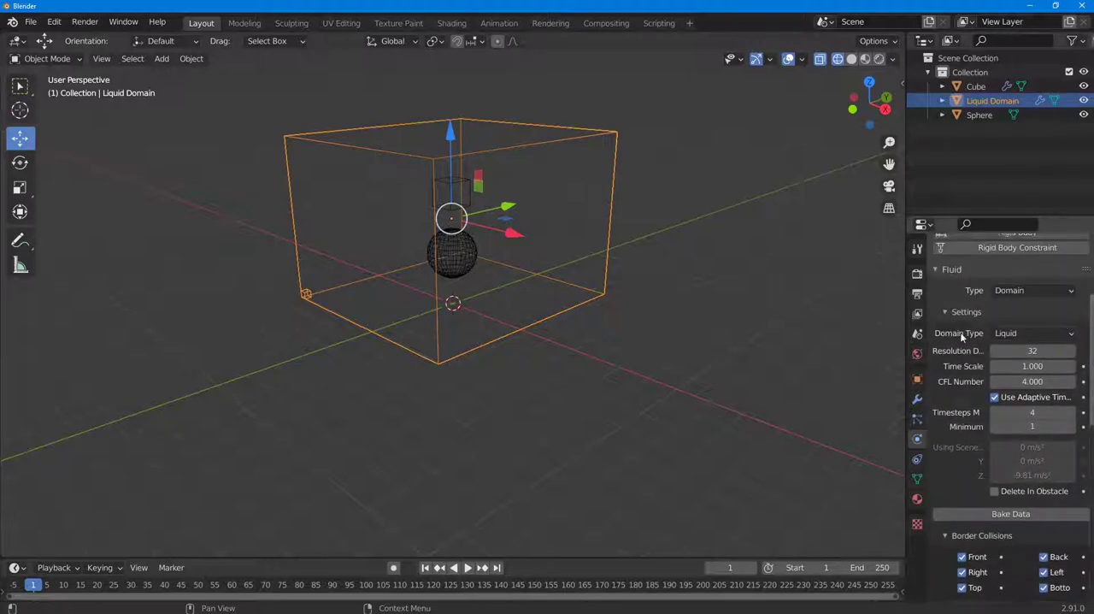
Set the small cube's fluid flow behavior to Inflow
{"action": "left_click", "coordinate": [468, 188]}
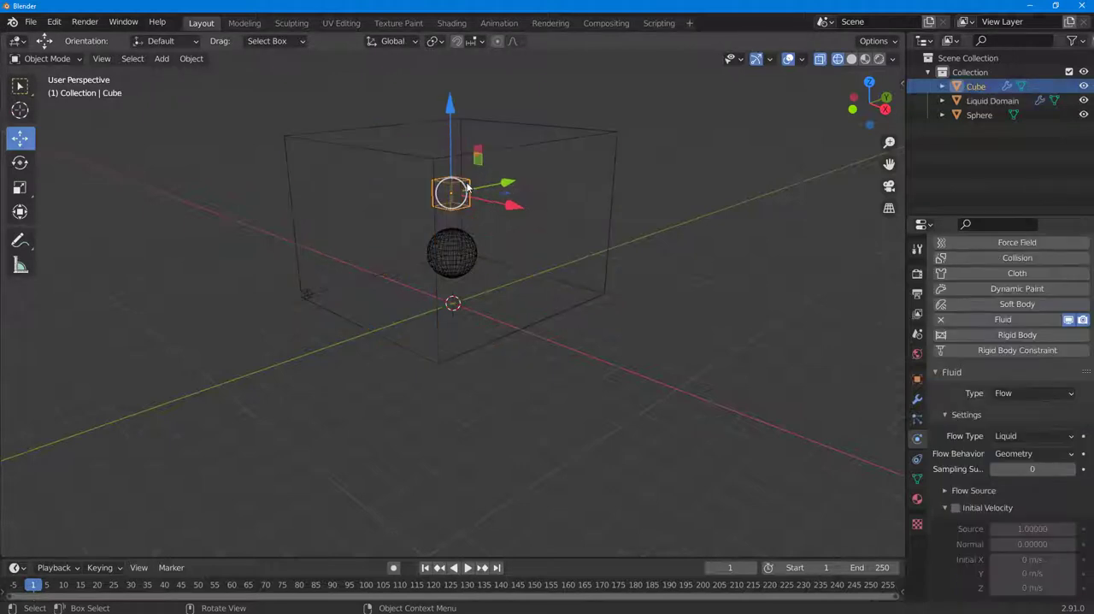
{"action": "left_click", "coordinate": [1028, 453]}
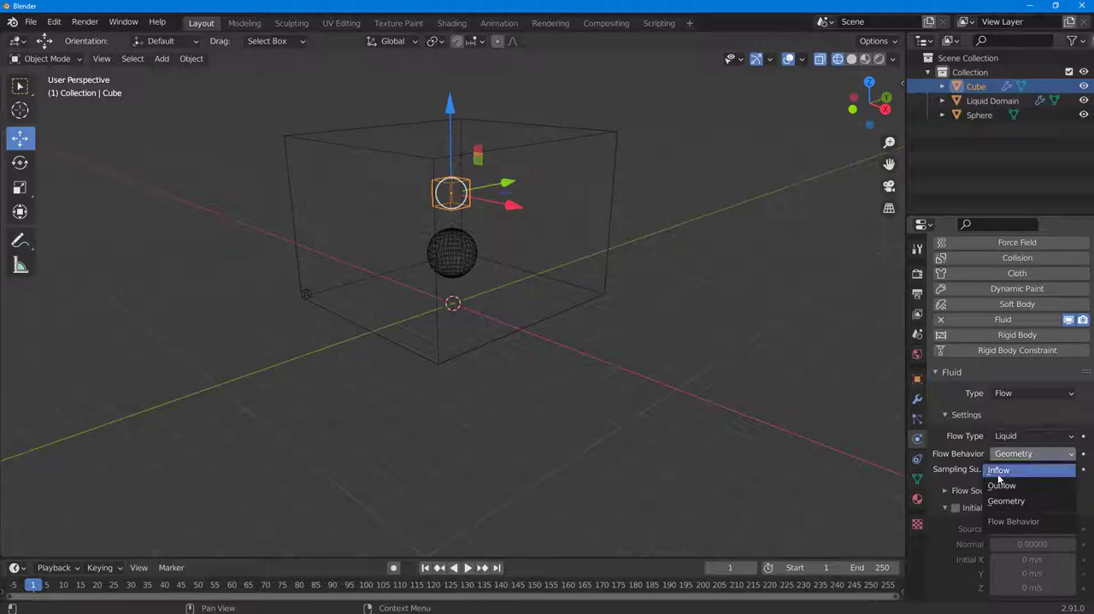
{"action": "left_click", "coordinate": [998, 471]}
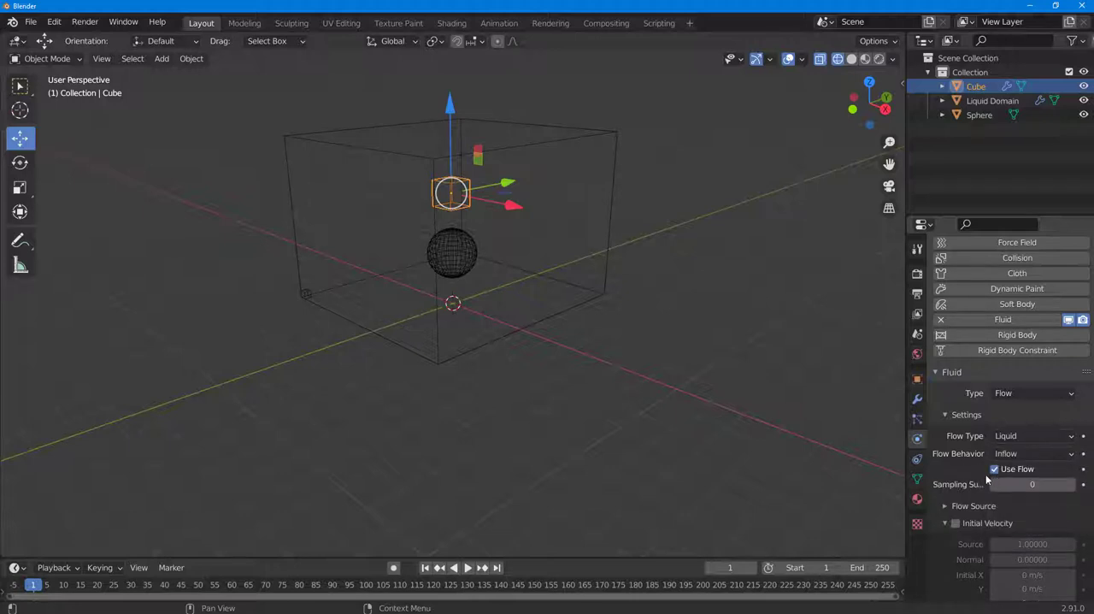
Enable fluid physics on the sphere and set its type to Effector
{"action": "left_click", "coordinate": [469, 256]}
{"action": "left_click", "coordinate": [451, 251]}
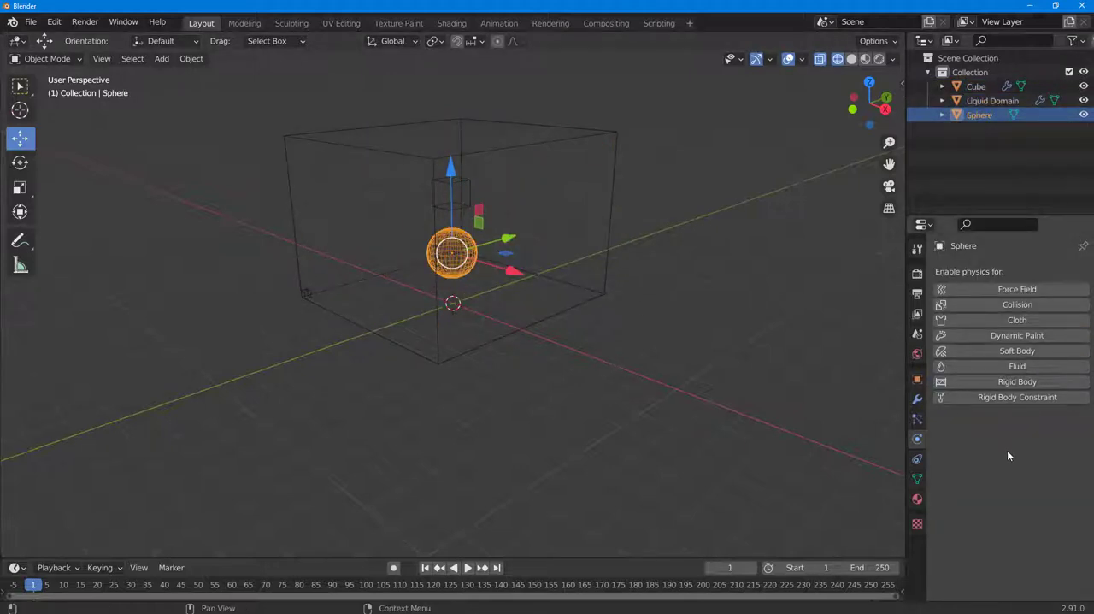
{"action": "left_click", "coordinate": [1016, 373]}
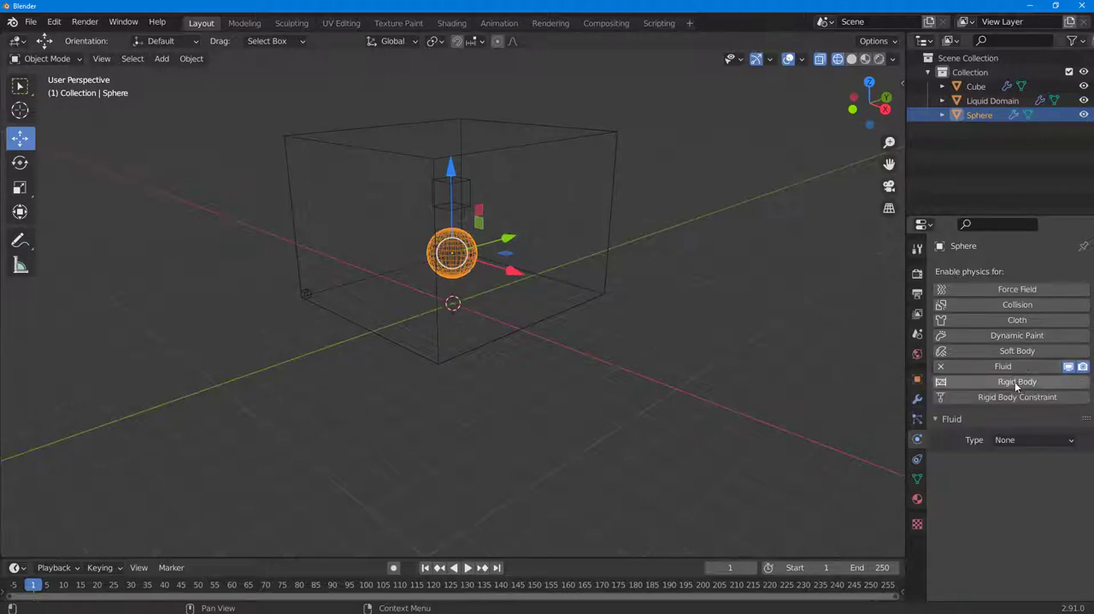
{"action": "left_click", "coordinate": [1031, 442]}
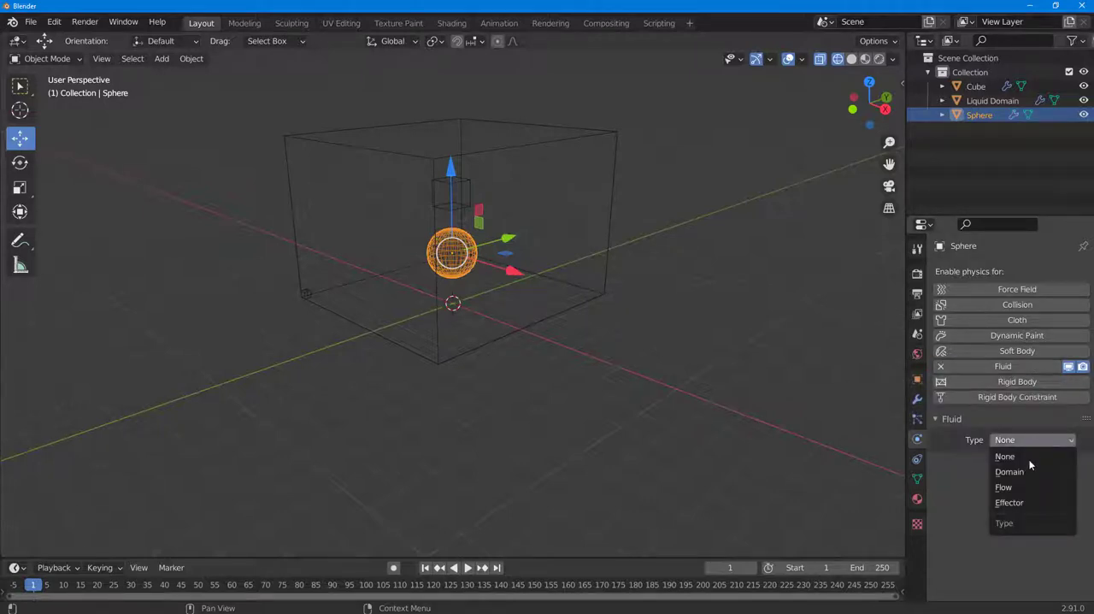
{"action": "left_click", "coordinate": [1014, 503]}
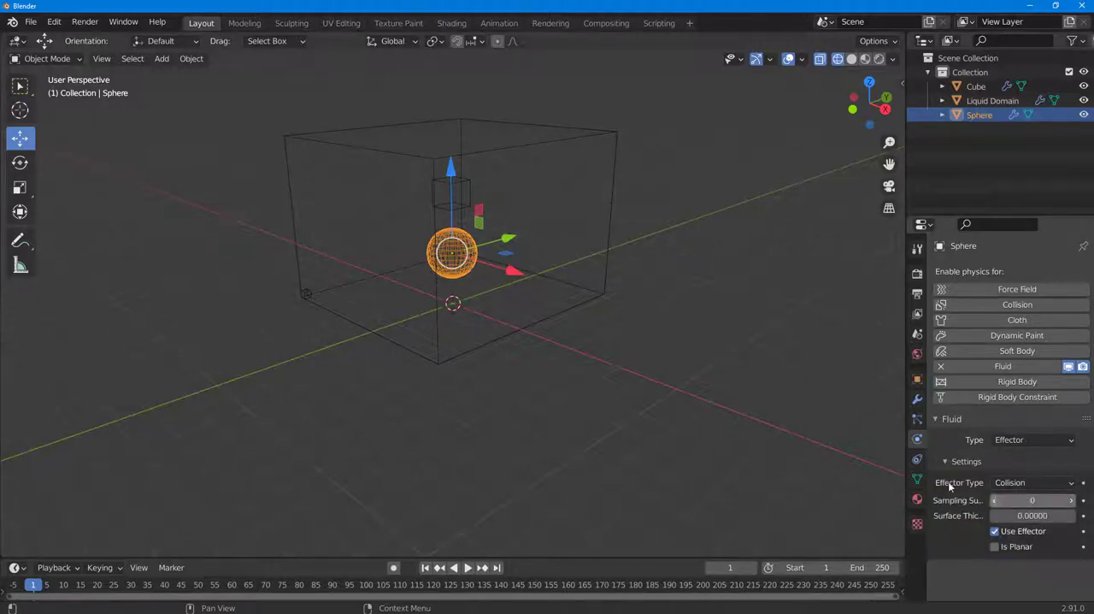
{"action": "scroll", "coordinate": [530, 188], "scroll_direction": "up", "scroll_amount": 5}
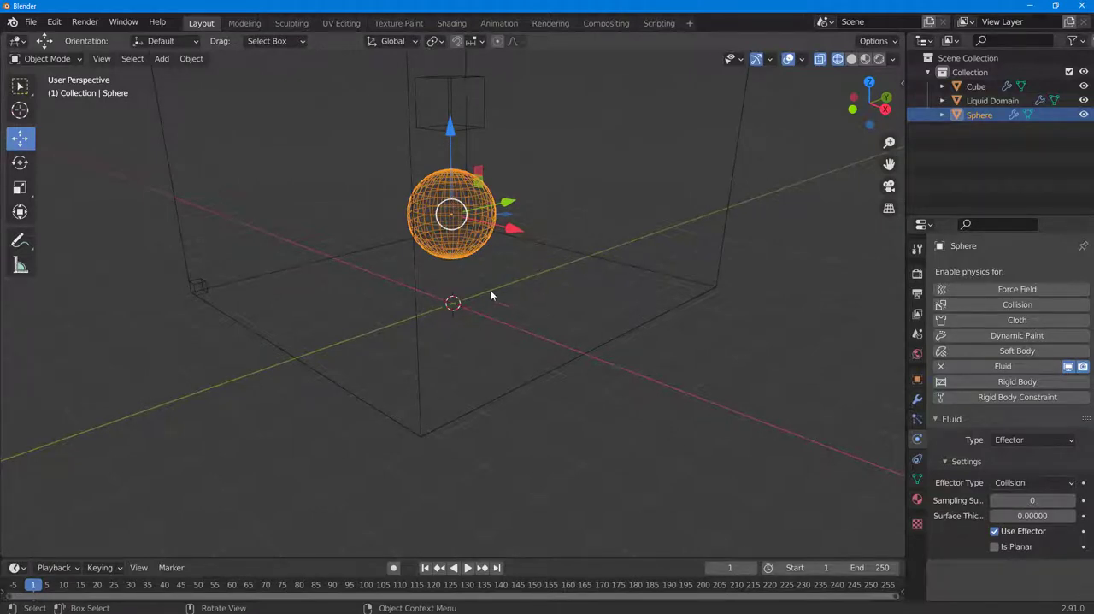
{"action": "scroll", "coordinate": [547, 280], "scroll_direction": "down", "scroll_amount": 5}
Bake the liquid domain's simulation data
{"action": "left_click", "coordinate": [651, 143]}
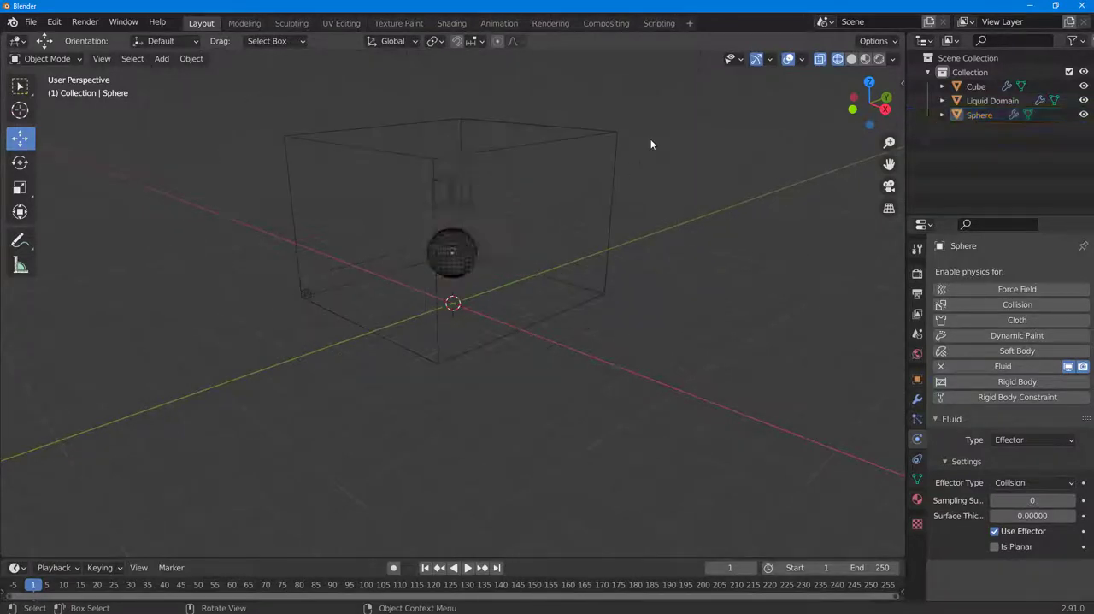
{"action": "left_click", "coordinate": [612, 174]}
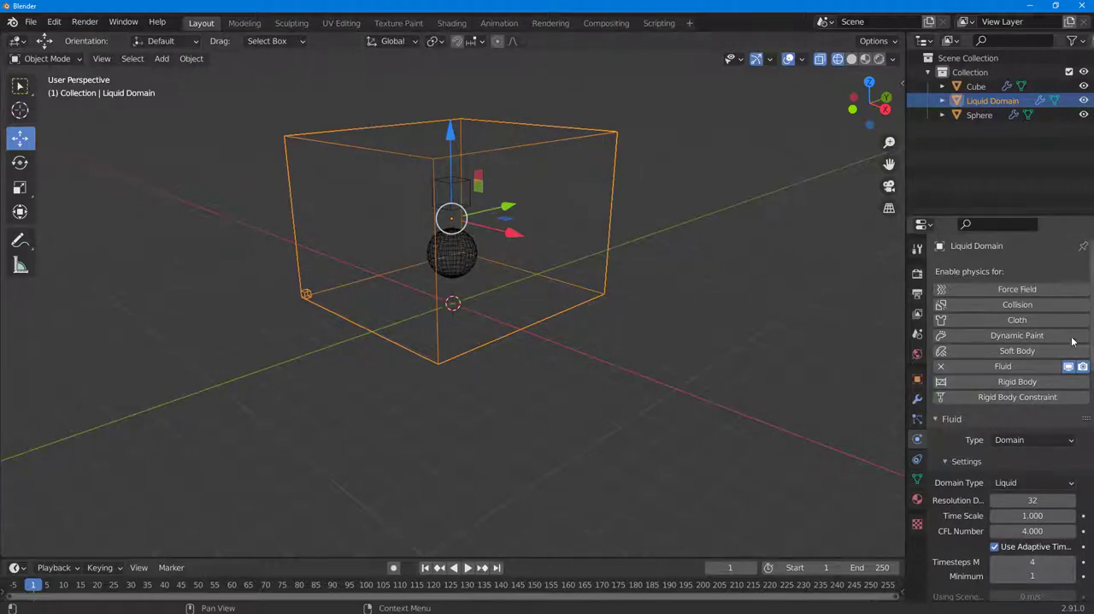
{"action": "scroll", "coordinate": [977, 460], "scroll_direction": "down", "scroll_amount": 6}
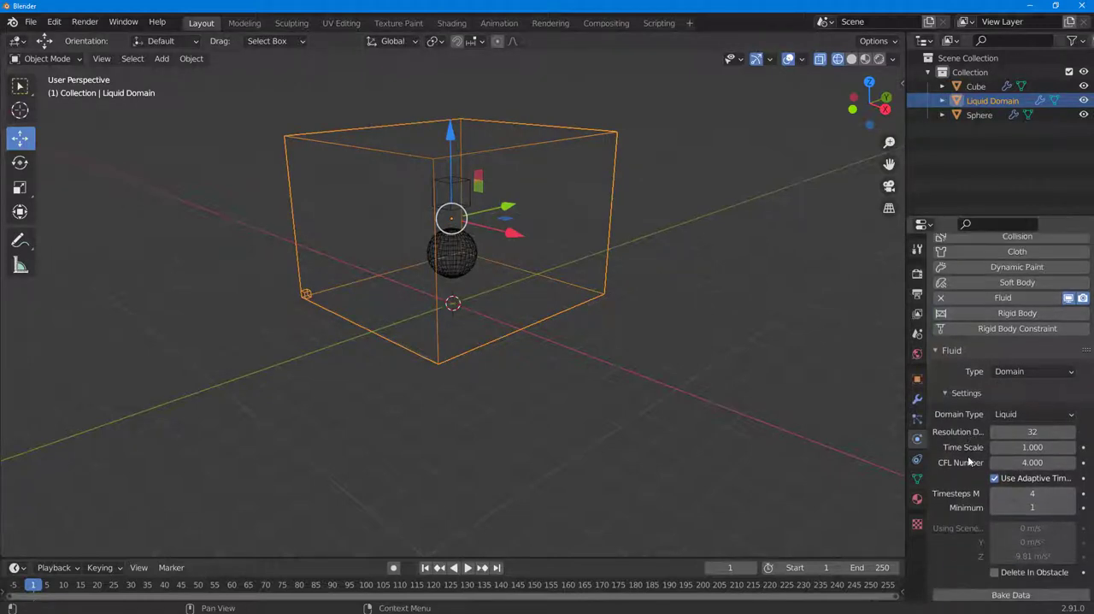
{"action": "left_click", "coordinate": [1001, 459]}
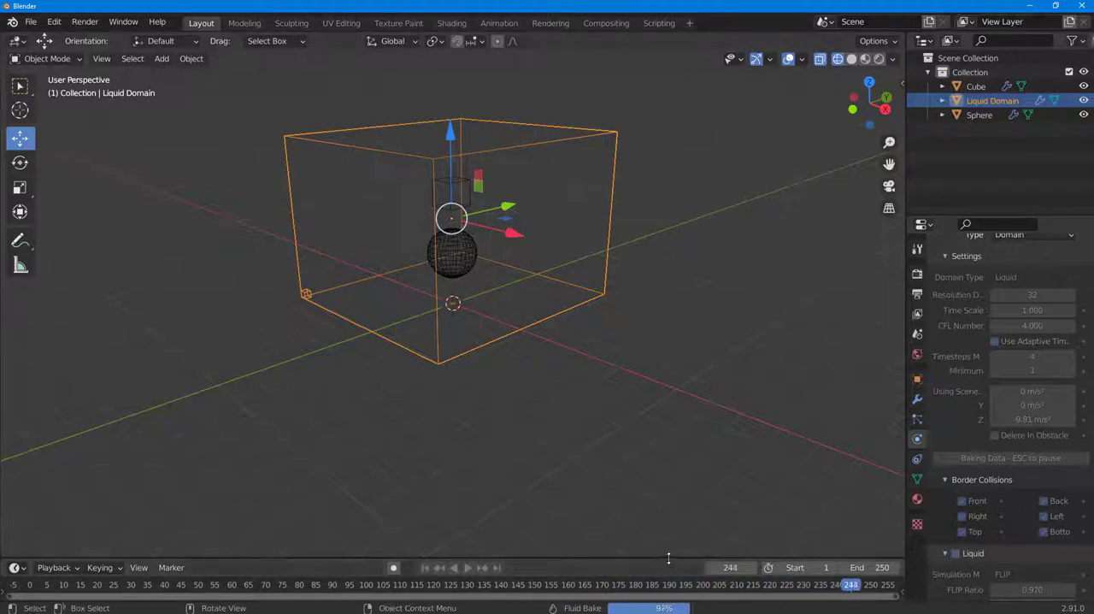
Play back the baked liquid particles over the sphere and rewind the timeline to frame 0
{"action": "left_click", "coordinate": [467, 569]}
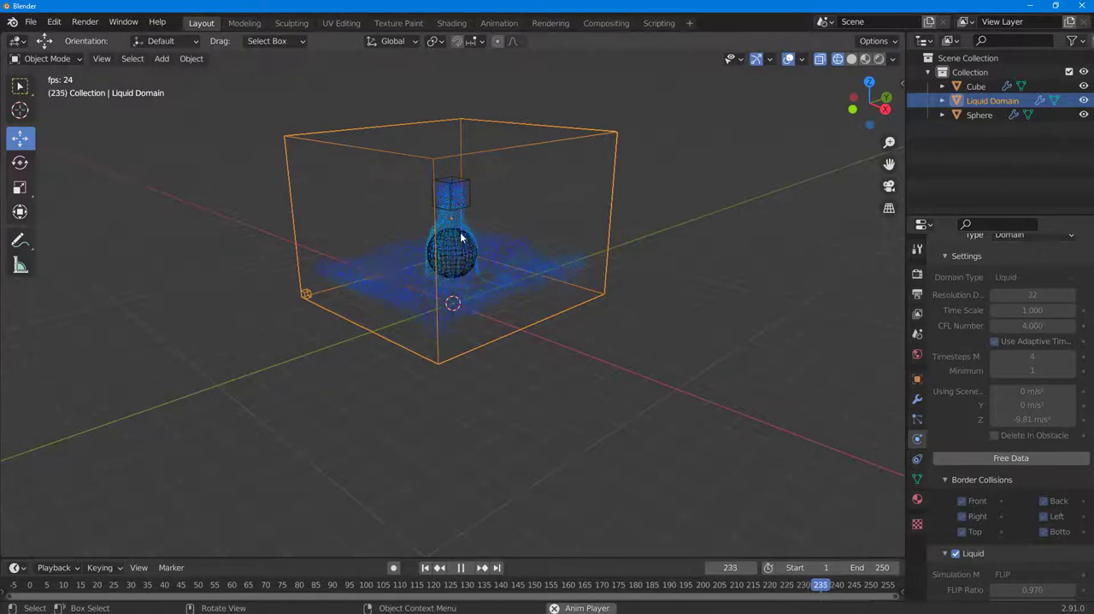
{"action": "left_click", "coordinate": [461, 568]}
{"action": "left_click", "coordinate": [183, 588]}
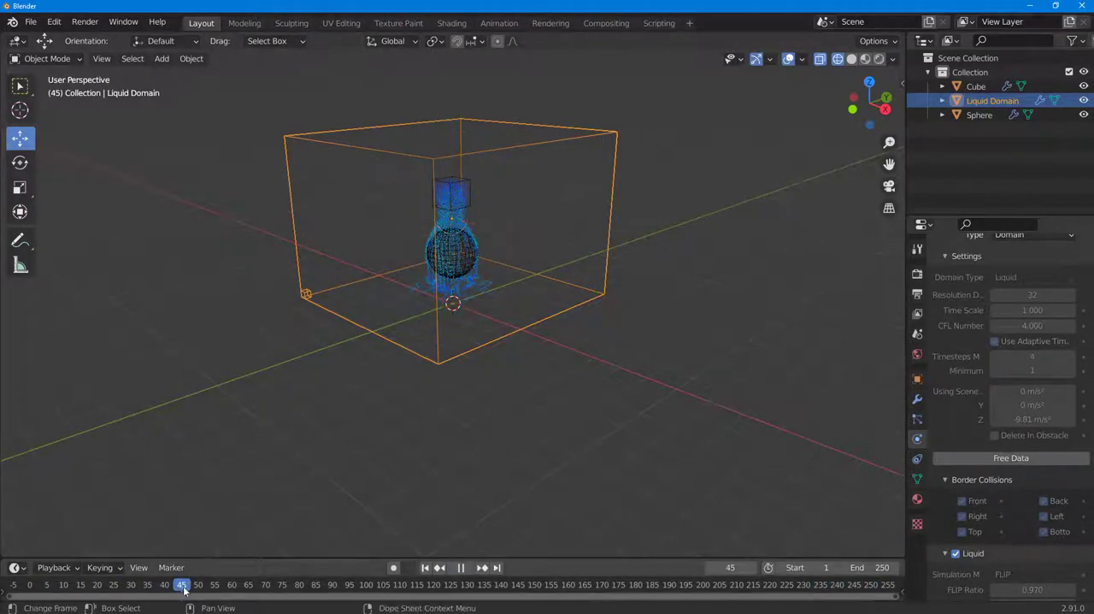
{"action": "left_click_drag", "start_coordinate": [184, 588], "coordinate": [8, 590]}
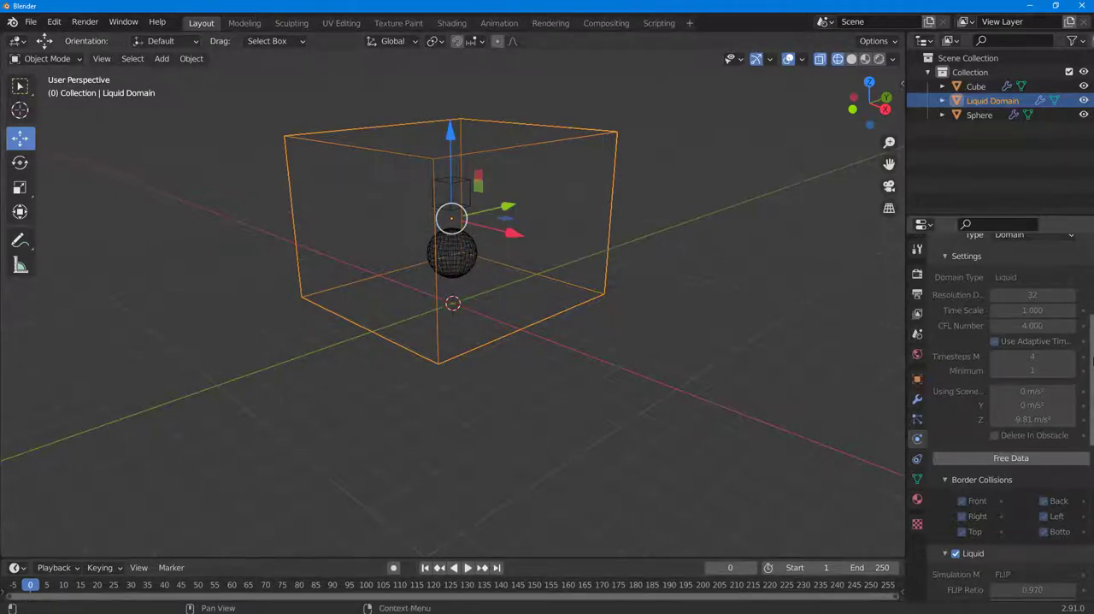
Enable the liquid domain's Mesh option and bake the mesh
{"action": "scroll", "coordinate": [1092, 363], "scroll_direction": "down", "scroll_amount": 6}
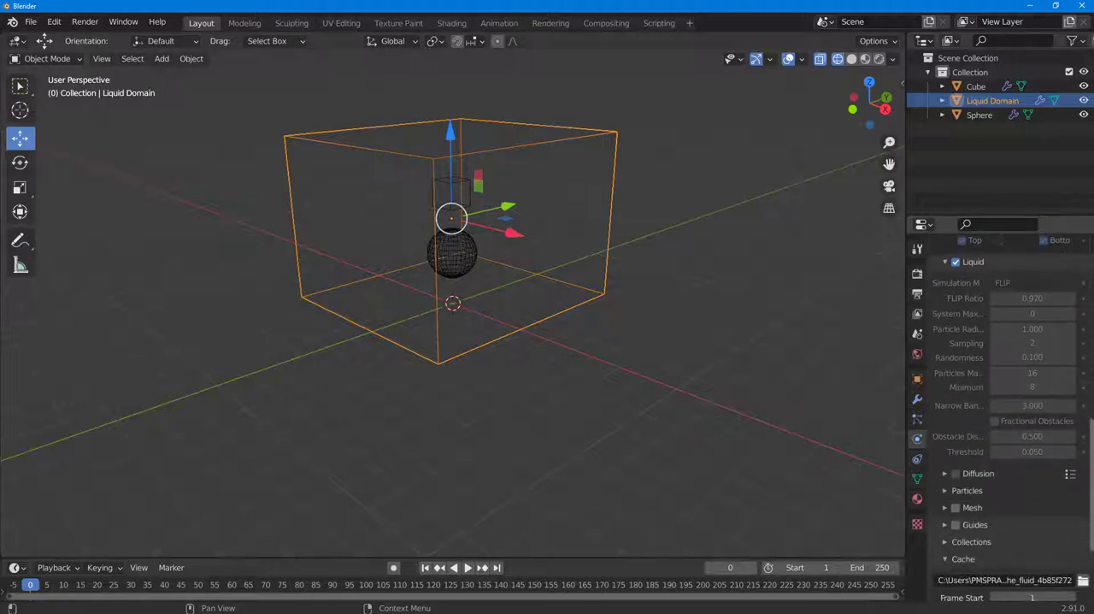
{"action": "scroll", "coordinate": [1009, 417], "scroll_direction": "down", "scroll_amount": 1}
{"action": "scroll", "coordinate": [1041, 507], "scroll_direction": "down", "scroll_amount": 2}
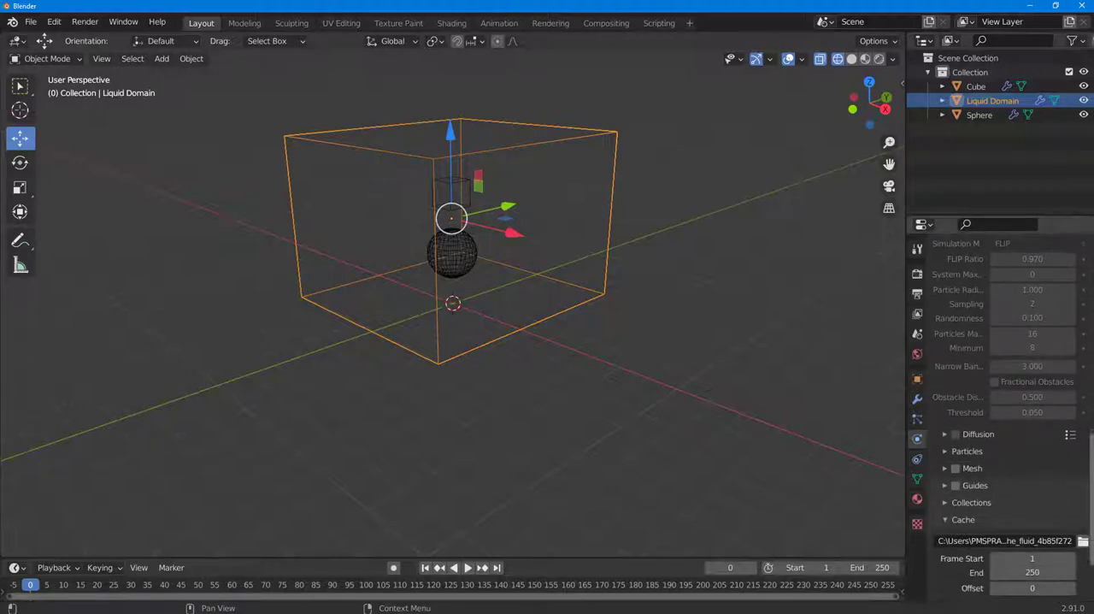
{"action": "left_click", "coordinate": [956, 467]}
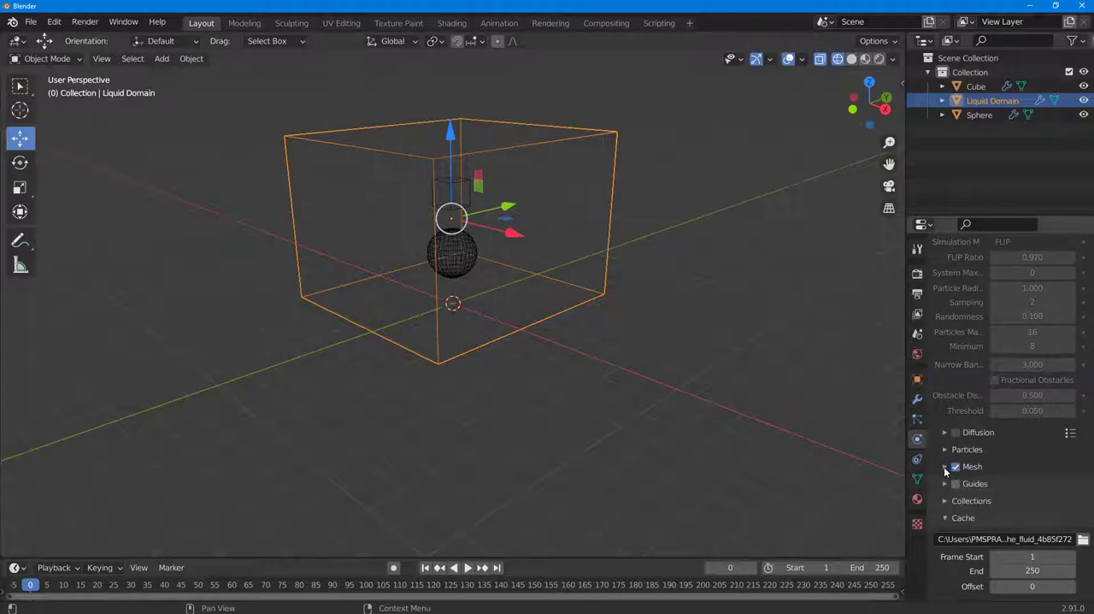
{"action": "left_click", "coordinate": [945, 466]}
{"action": "scroll", "coordinate": [1060, 487], "scroll_direction": "down", "scroll_amount": 5}
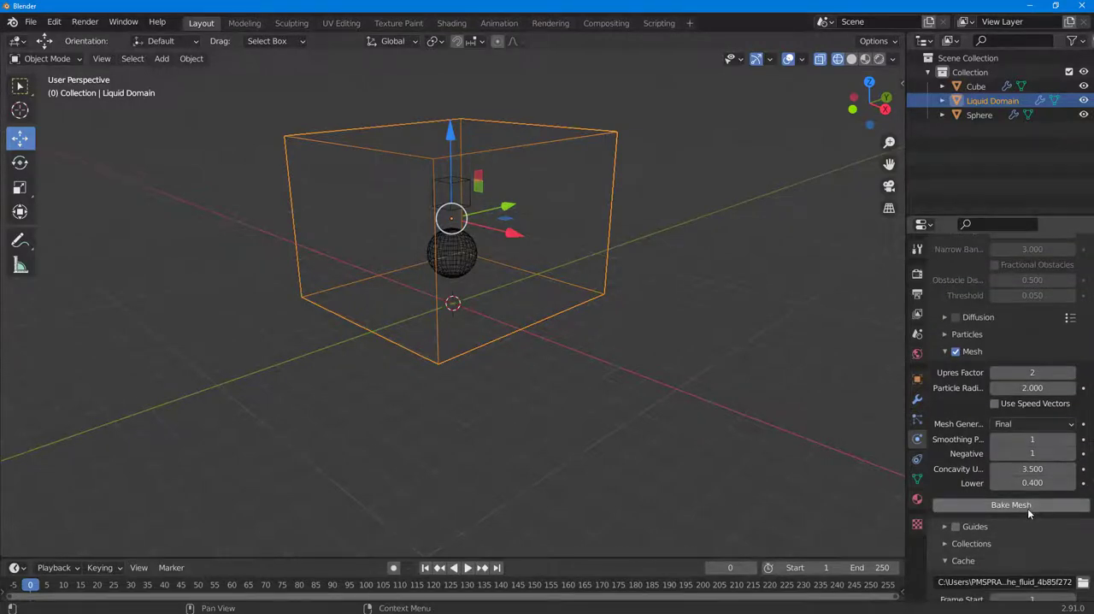
{"action": "left_click", "coordinate": [1029, 510]}
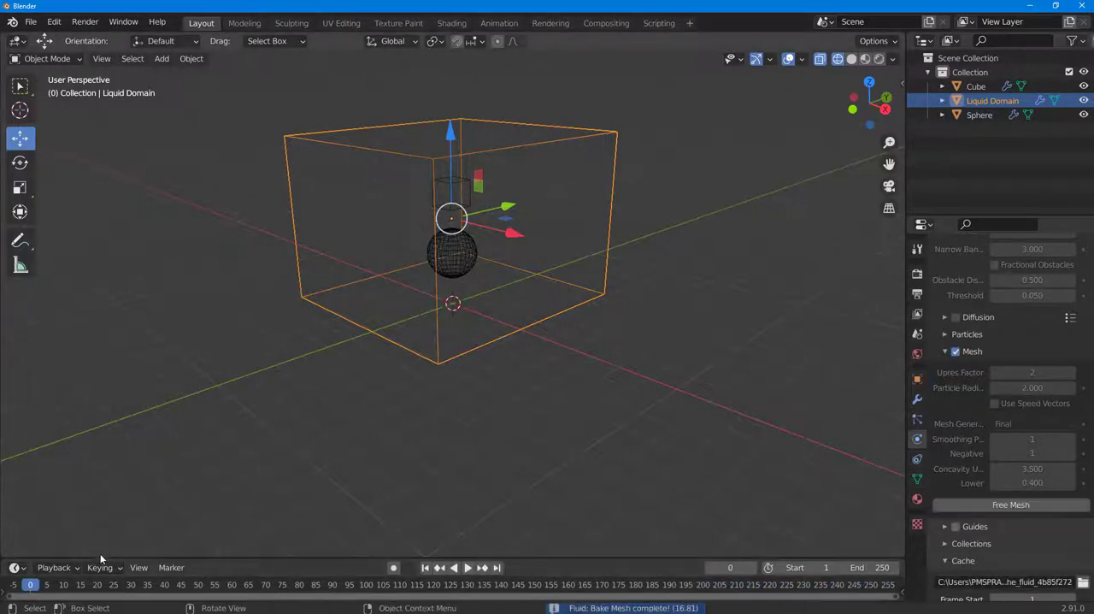
Play back the baked liquid mesh and review it from the start in solid shading
{"action": "left_click", "coordinate": [468, 568]}
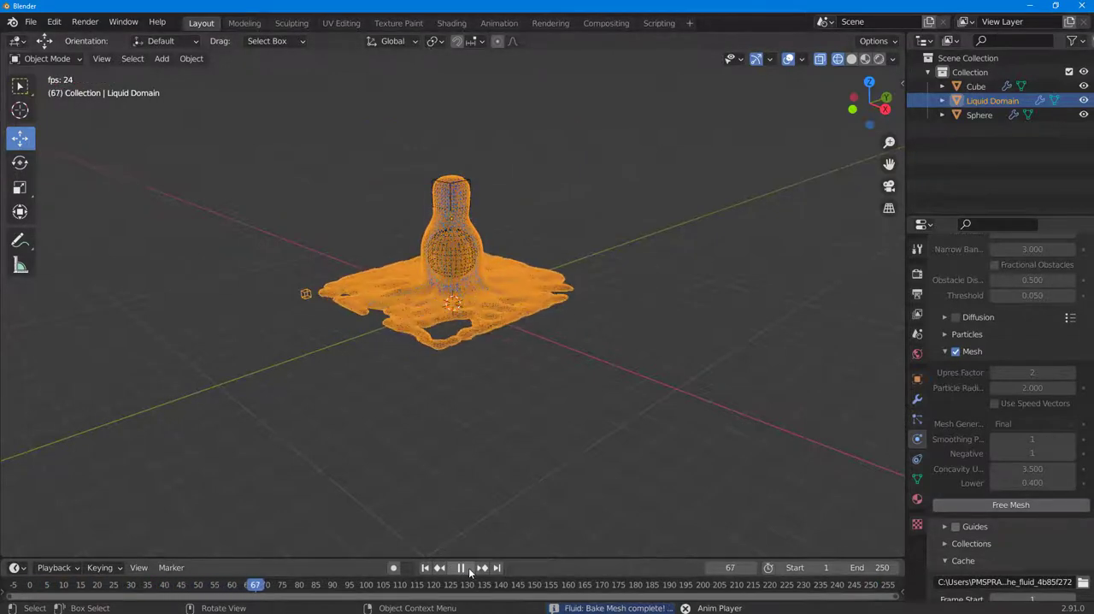
{"action": "left_click", "coordinate": [463, 568]}
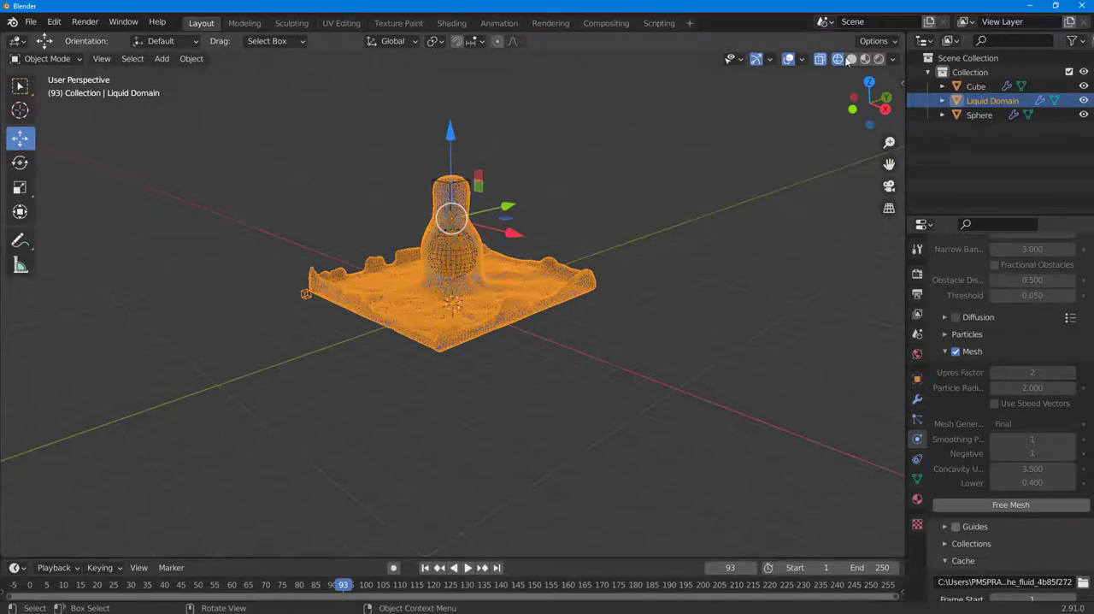
{"action": "left_click", "coordinate": [852, 59]}
{"action": "middle_click_drag", "start_coordinate": [587, 189], "coordinate": [694, 196]}
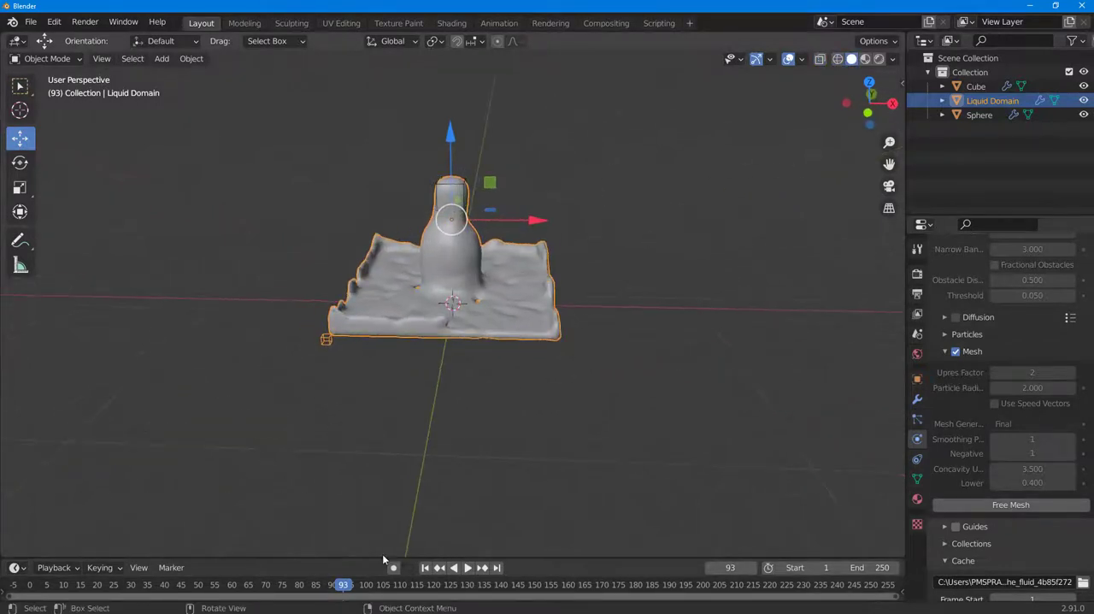
{"action": "left_click_drag", "start_coordinate": [362, 585], "coordinate": [46, 586]}
{"action": "left_click", "coordinate": [469, 568]}
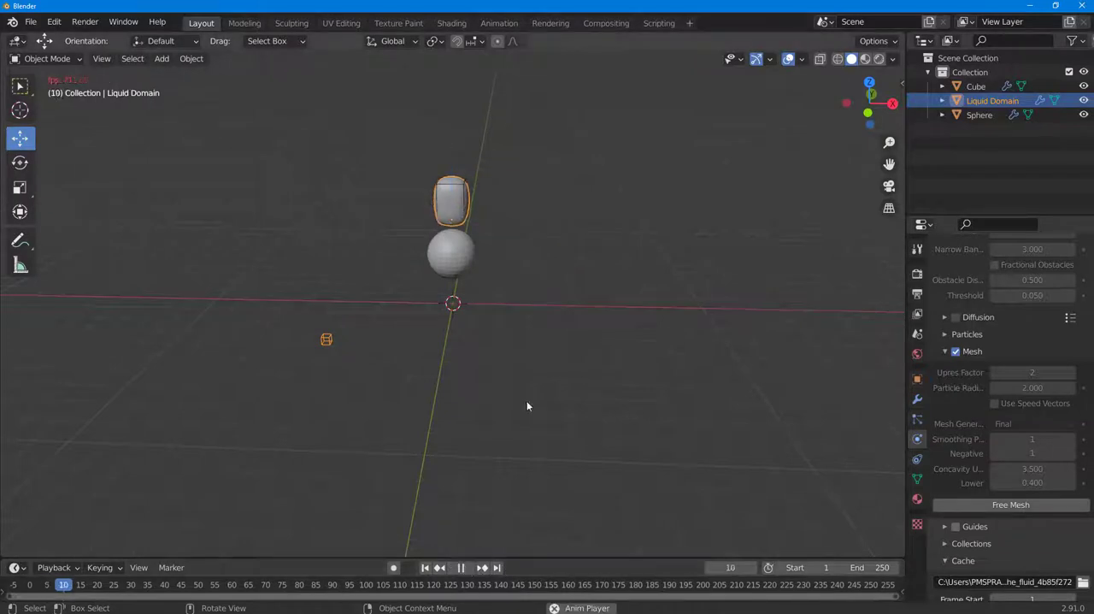
{"action": "middle_click_drag", "start_coordinate": [650, 188], "coordinate": [618, 181]}
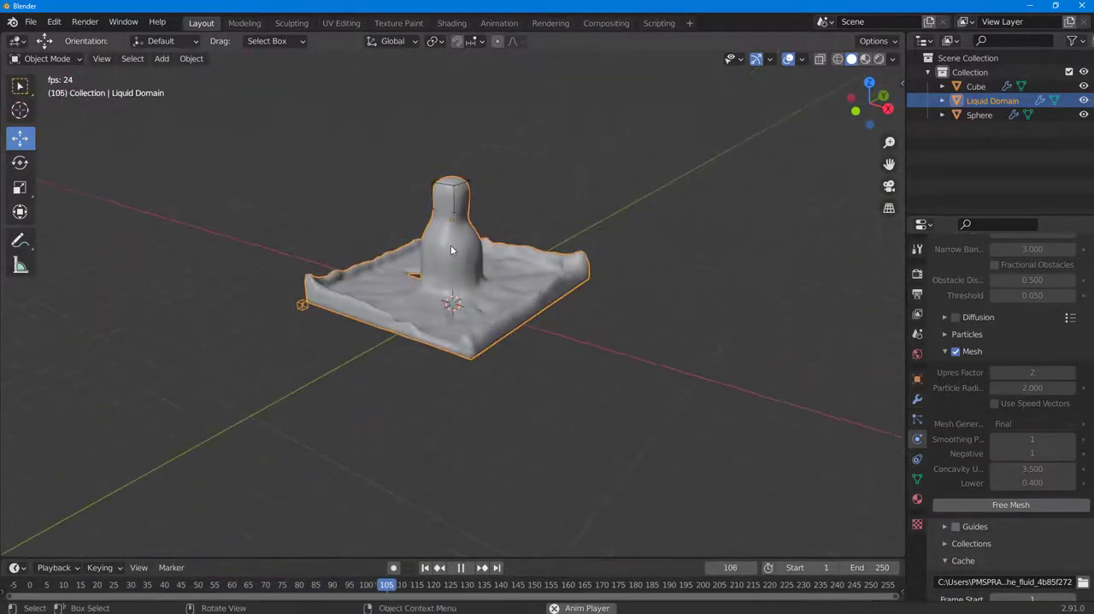
{"action": "left_click", "coordinate": [460, 568]}
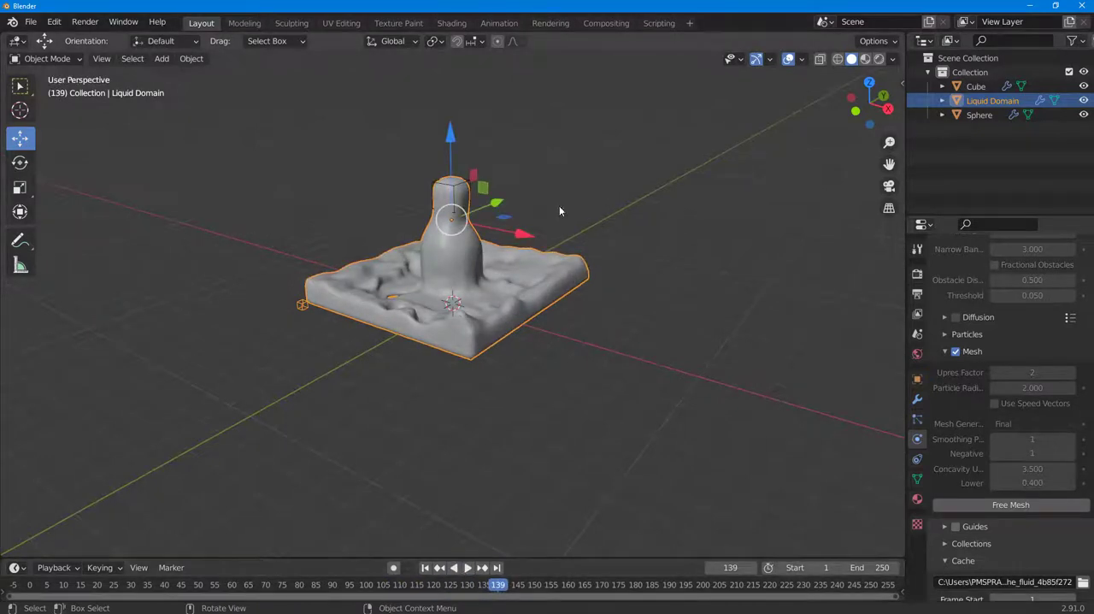
Switch the viewport to Material Preview shading and play the liquid animation from frame 3 to inspect the flow around the sphere
{"action": "left_click", "coordinate": [865, 59]}
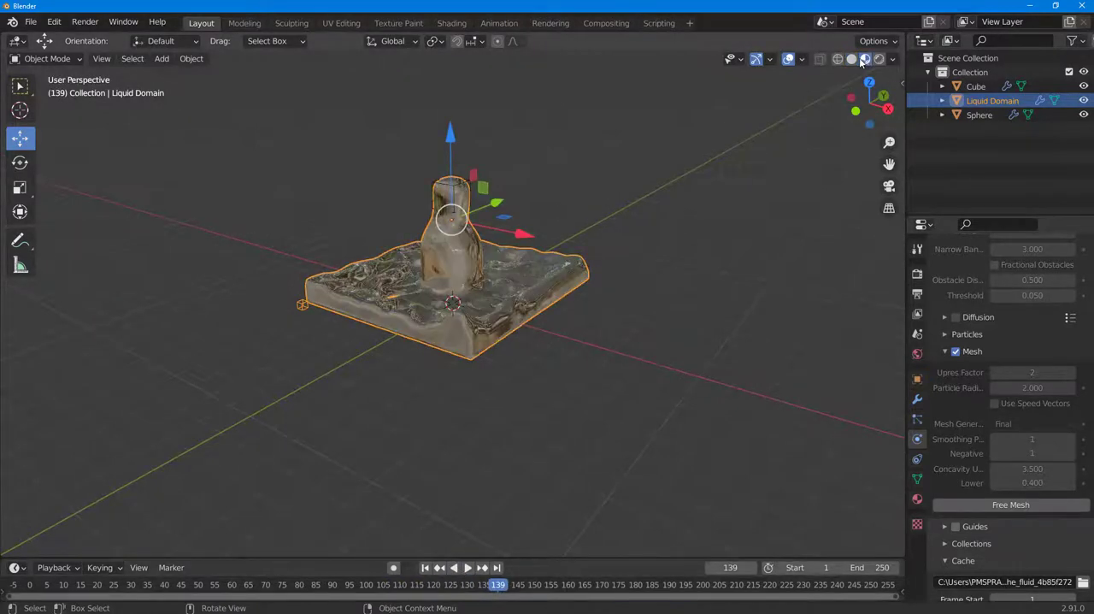
{"action": "mouse_move", "coordinate": [870, 101]}
{"action": "left_mouse_down"}
{"action": "mouse_move", "coordinate": [605, 166]}
{"action": "mouse_move", "coordinate": [599, 131]}
{"action": "left_mouse_up"}
{"action": "scroll", "coordinate": [667, 136], "scroll_direction": "up", "scroll_amount": 4}
{"action": "middle_click_drag", "start_coordinate": [680, 138], "coordinate": [573, 154]}
{"action": "left_click_drag", "start_coordinate": [404, 582], "coordinate": [43, 602]}
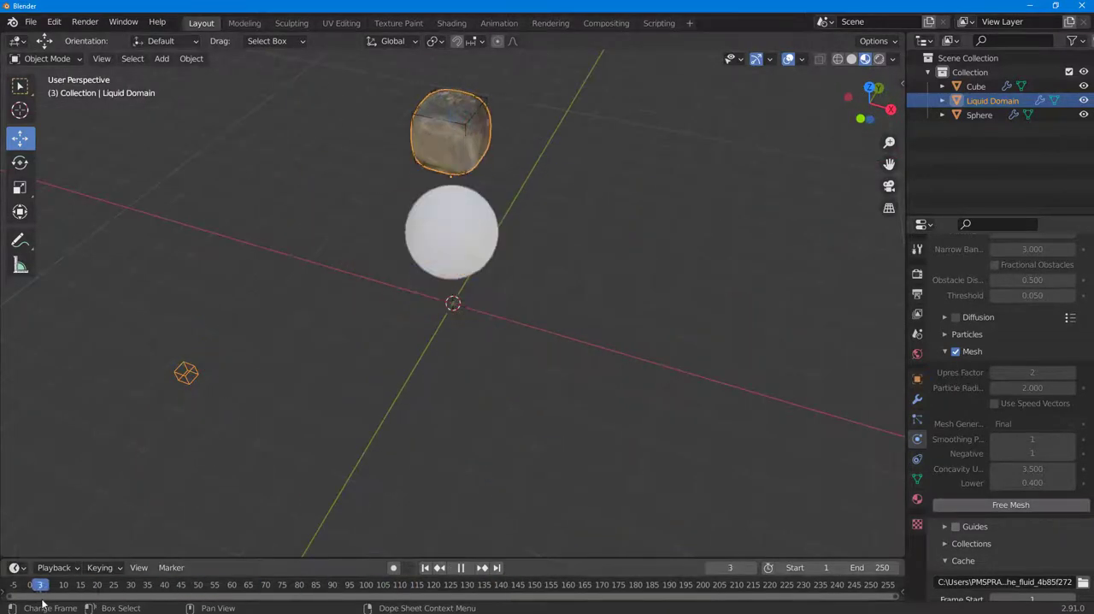
{"action": "left_click", "coordinate": [468, 567]}
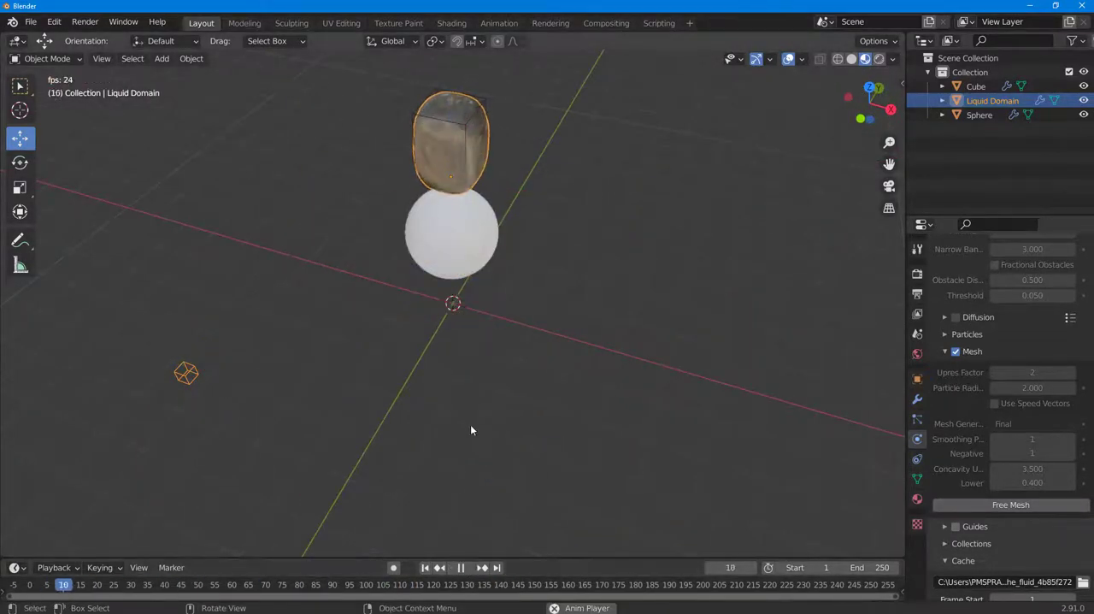
{"action": "middle_click_drag", "start_coordinate": [444, 402], "coordinate": [547, 391]}
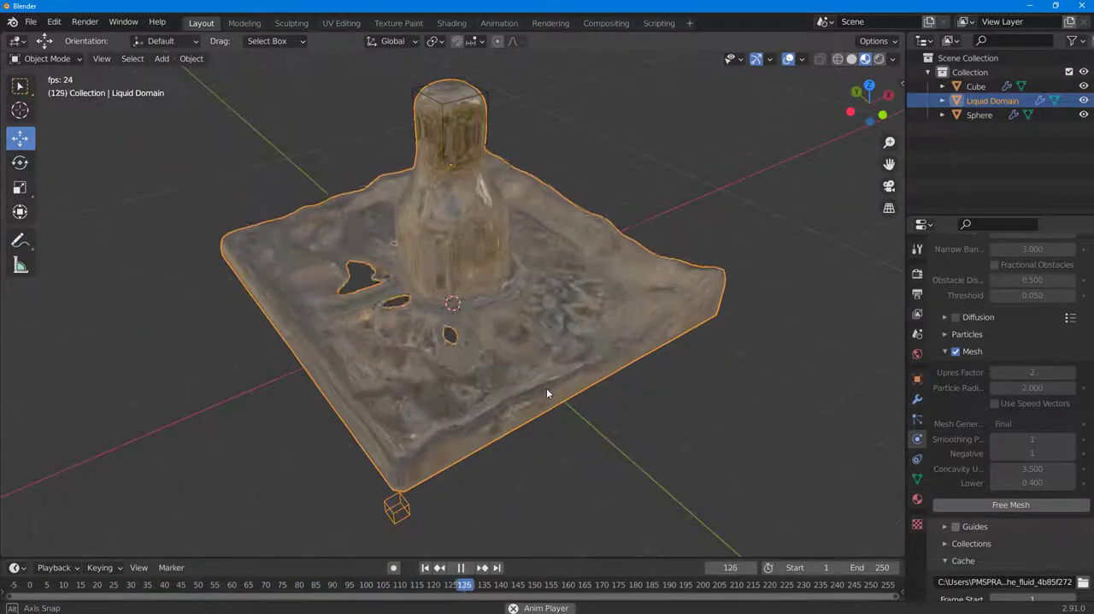
{"action": "left_click", "coordinate": [460, 569]}
Check the liquid in Rendered shading, return to Material Preview and replay the animation while viewing it from several angles
{"action": "left_click", "coordinate": [879, 60]}
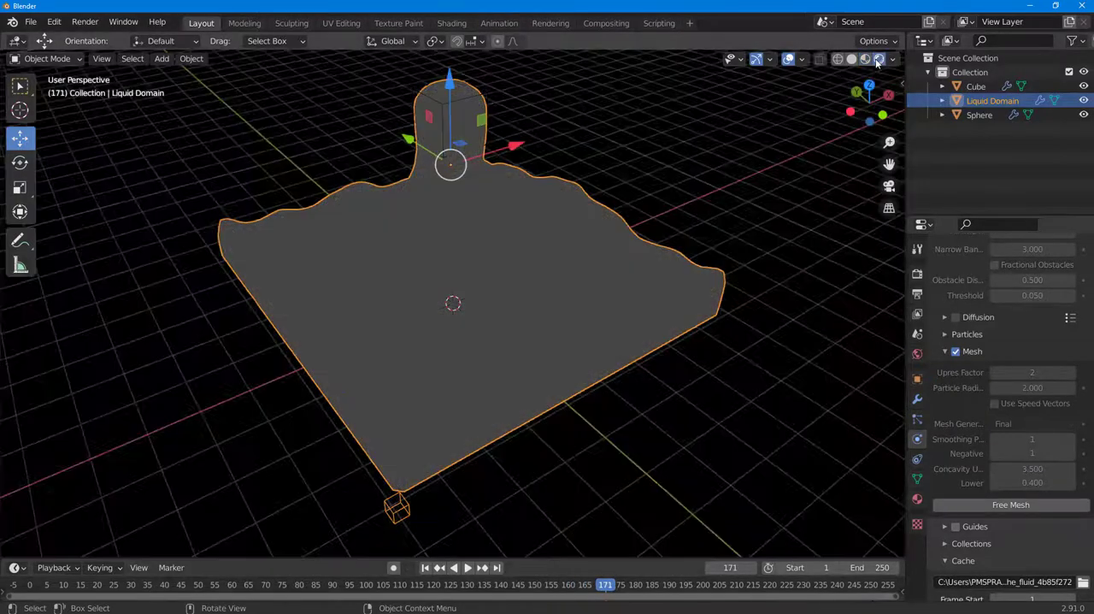
{"action": "left_click", "coordinate": [868, 59]}
{"action": "middle_click_drag", "start_coordinate": [569, 391], "coordinate": [497, 580]}
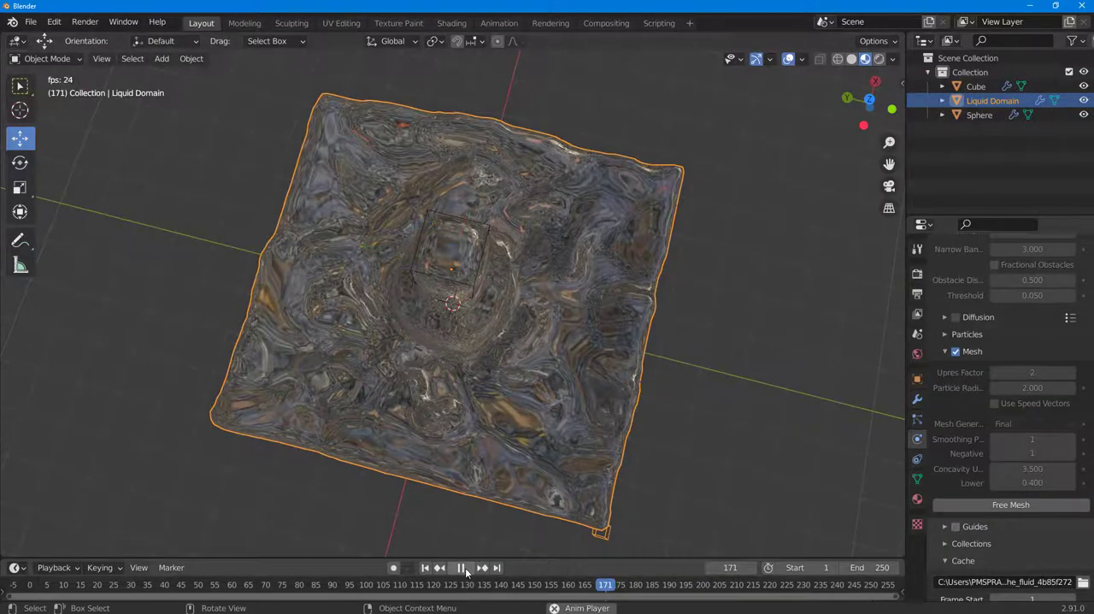
{"action": "middle_click_drag", "start_coordinate": [444, 539], "coordinate": [648, 403]}
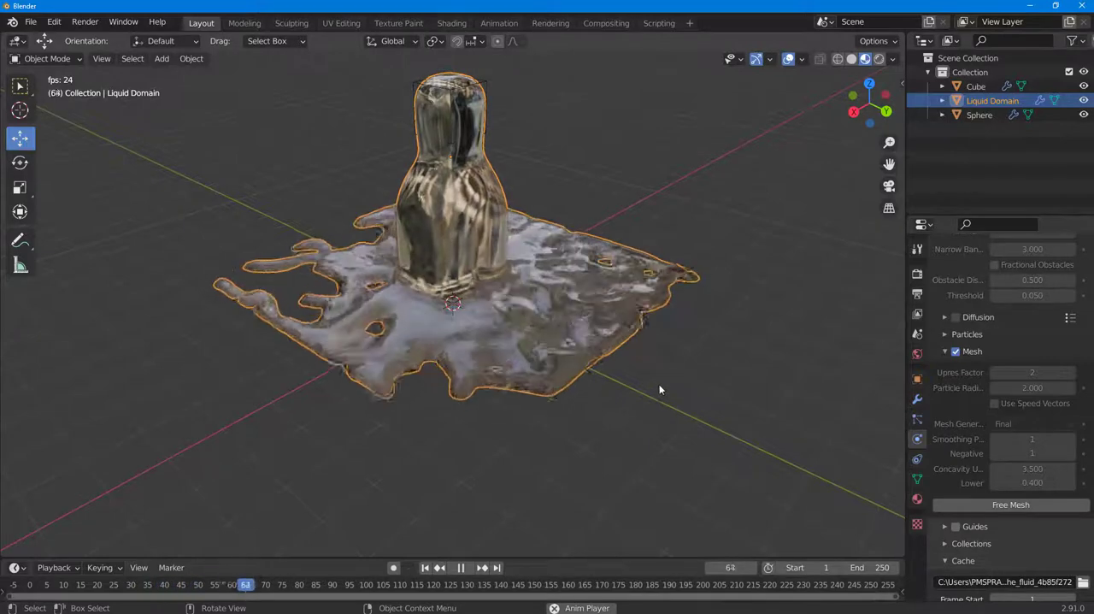
{"action": "middle_click_drag", "start_coordinate": [654, 384], "coordinate": [488, 411]}
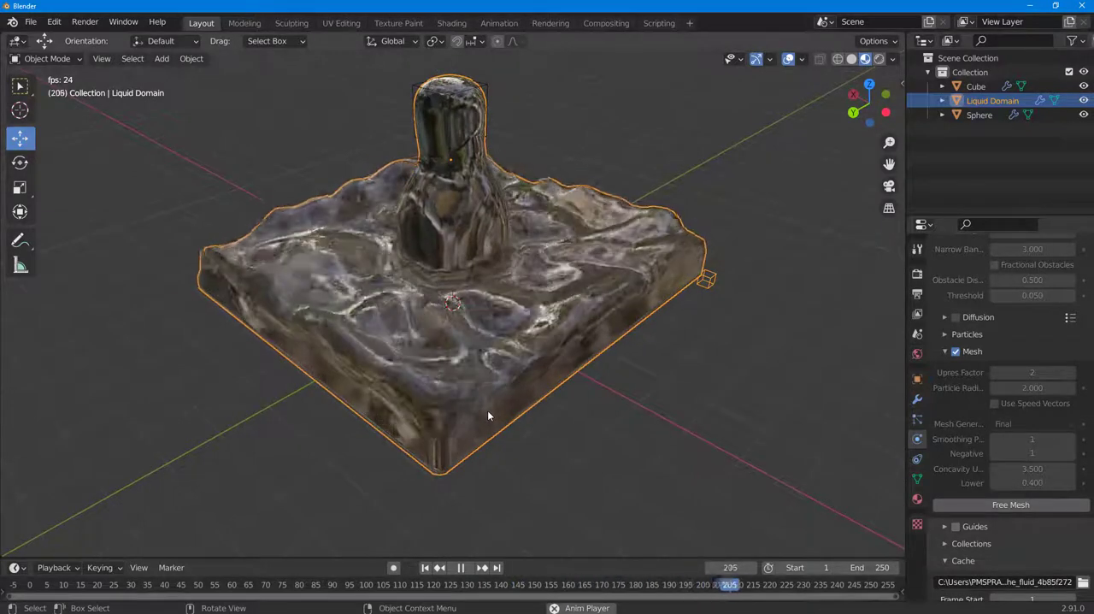